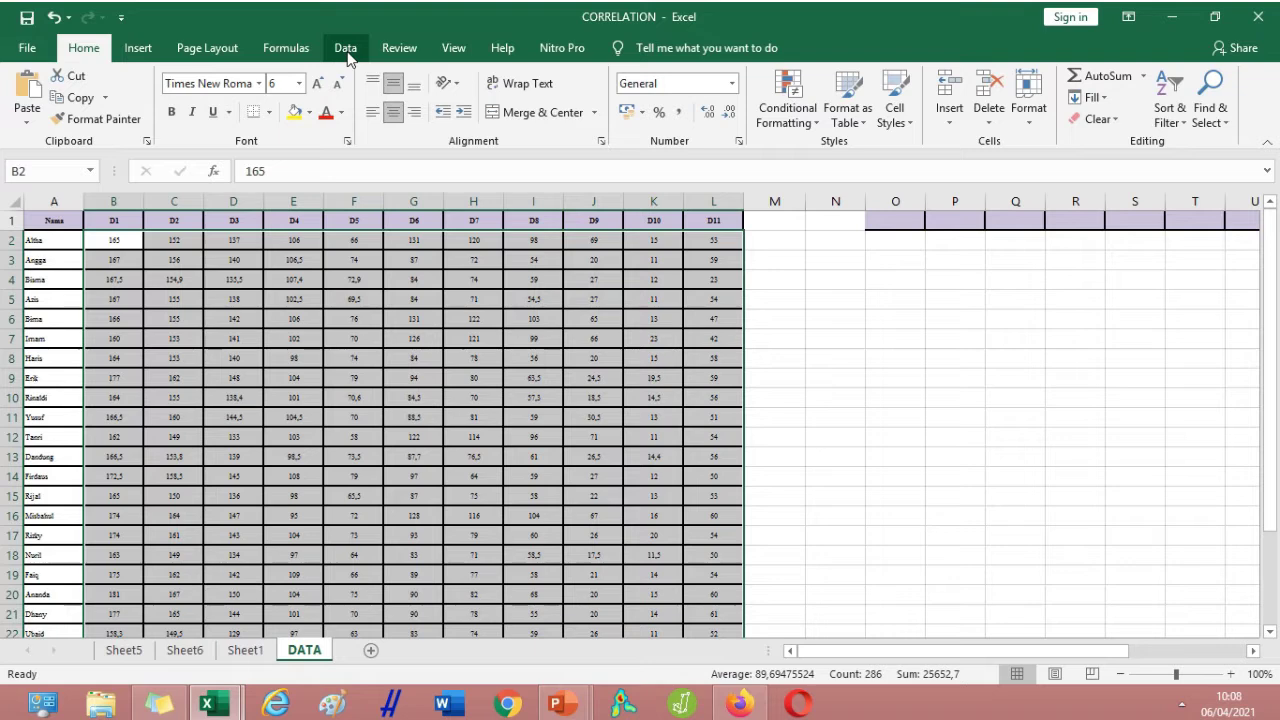
Run a Correlation analysis on B1:L27 of the DATA sheet, grouped by columns with labels in first row, output to a new worksheet.
left_click(347, 52)
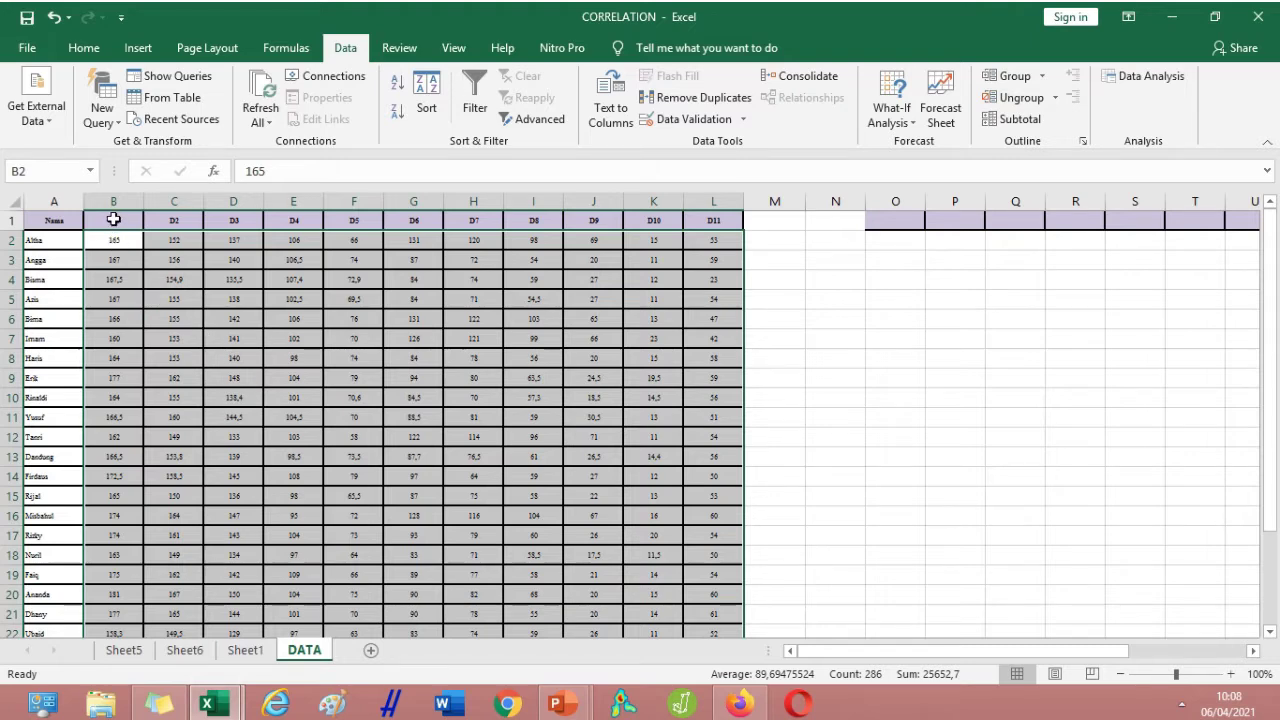
left_click_drag(113, 217, 706, 555)
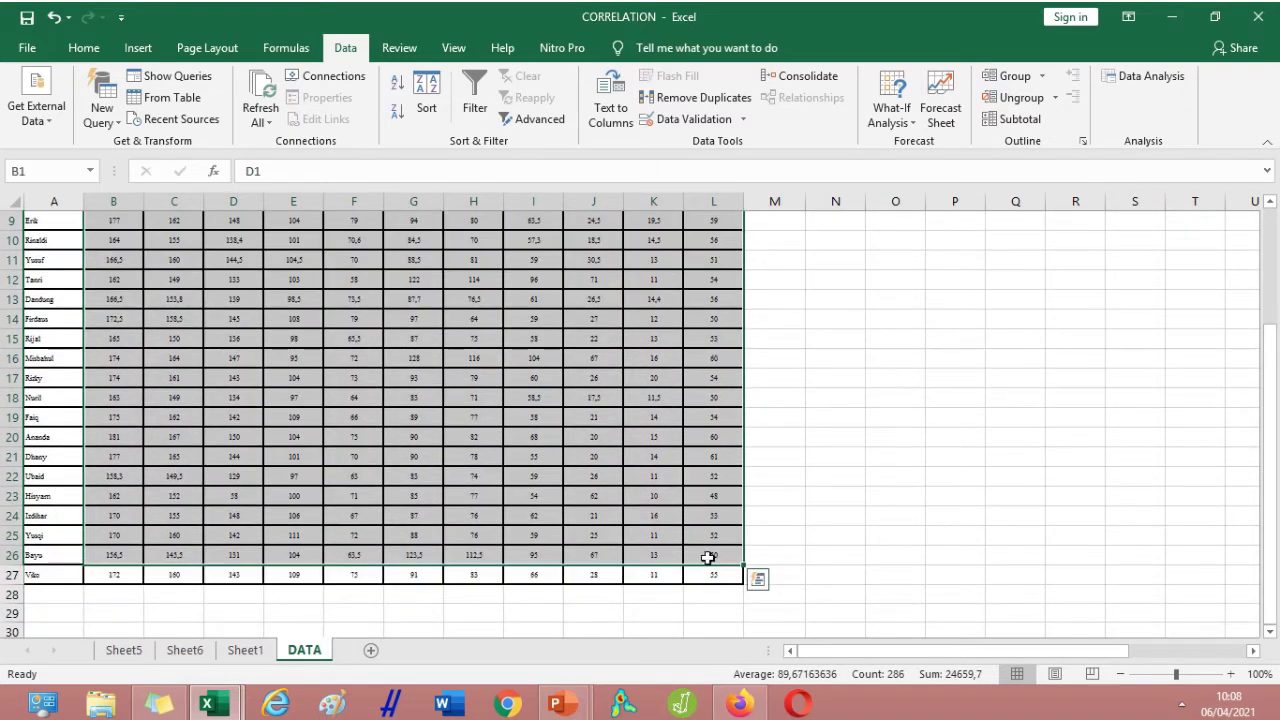
left_click(794, 538)
scroll(120, 300, "up", 3)
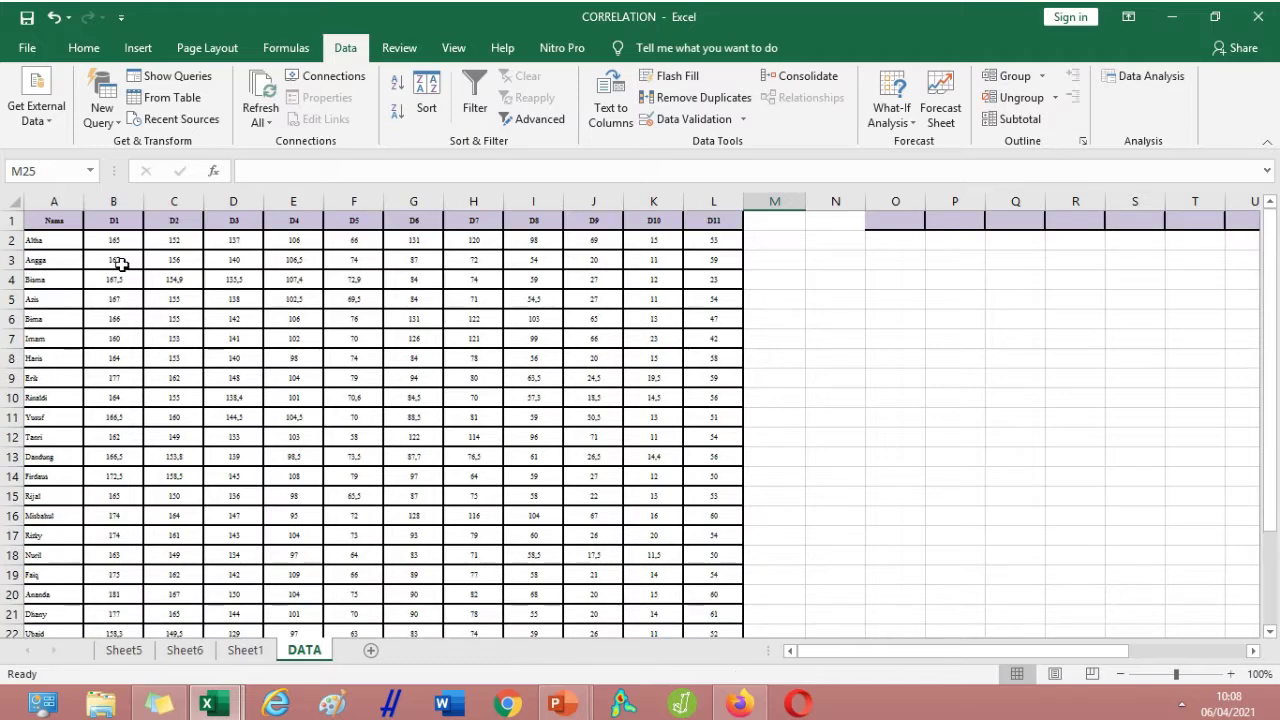
left_click_drag(119, 221, 733, 596)
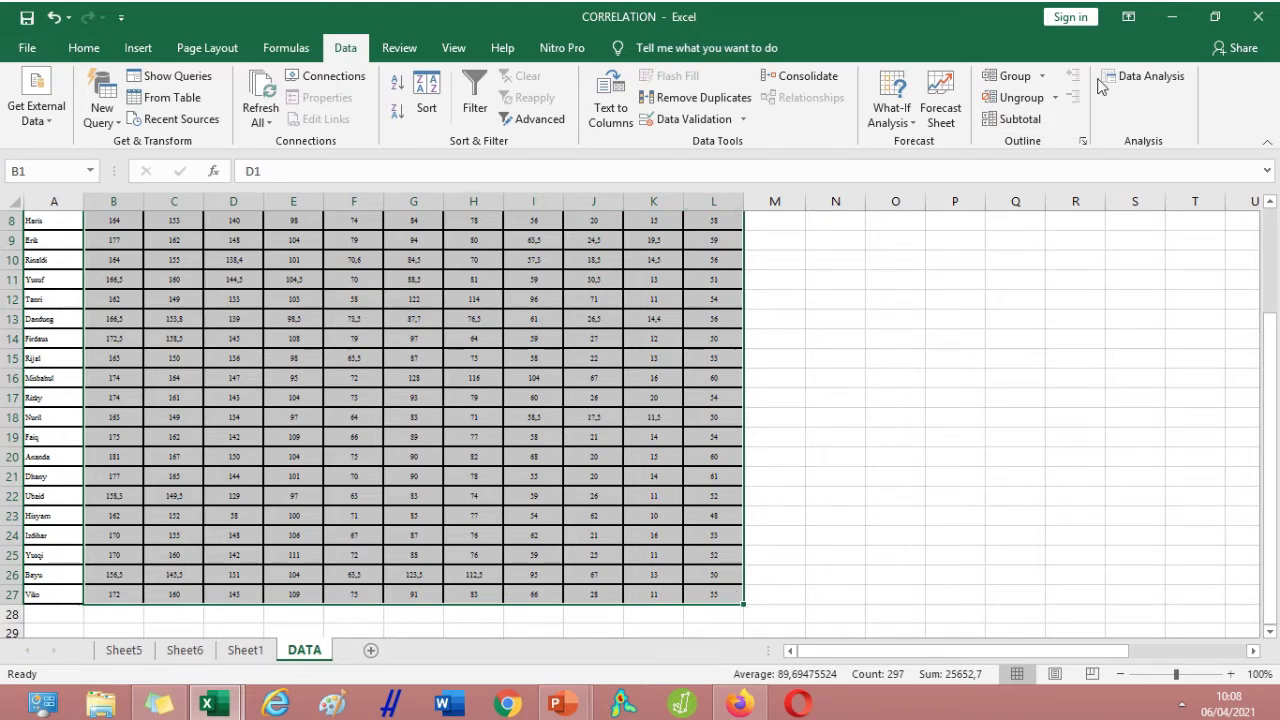
left_click(1151, 79)
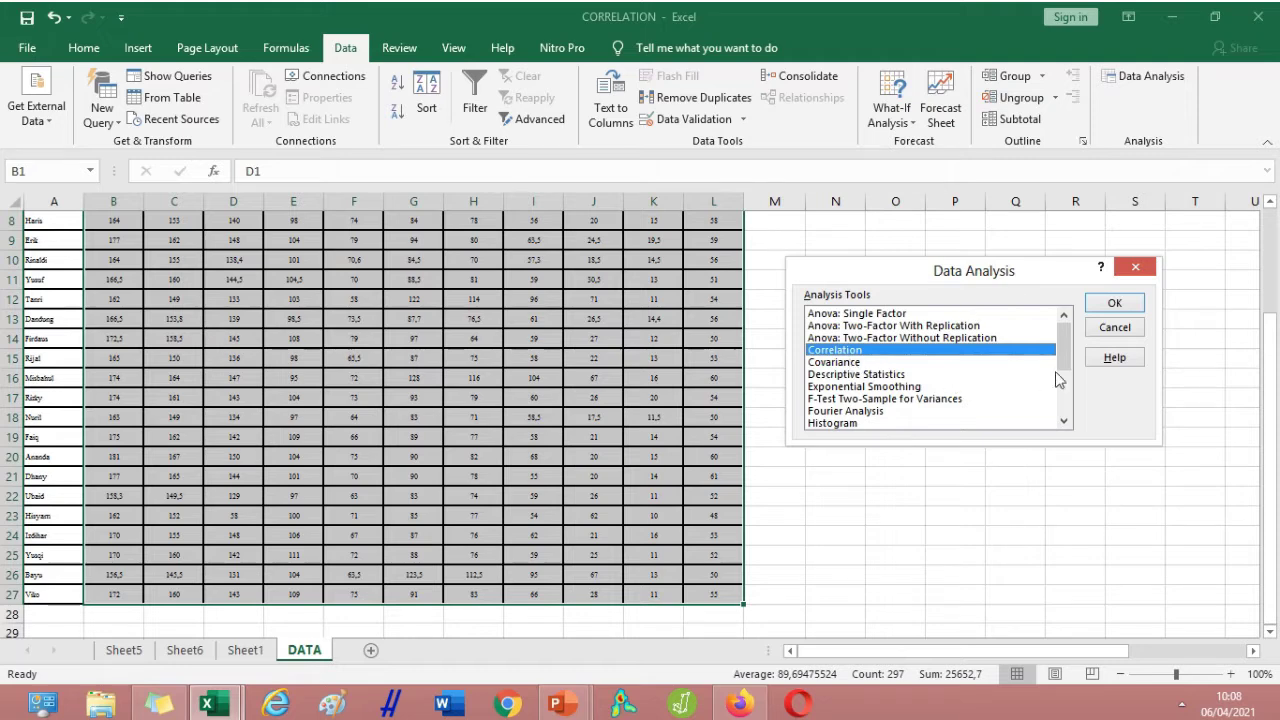
mouse_move(1063, 362)
left_mouse_down()
mouse_move(1060, 455)
mouse_move(1062, 342)
left_mouse_up()
left_click(1114, 304)
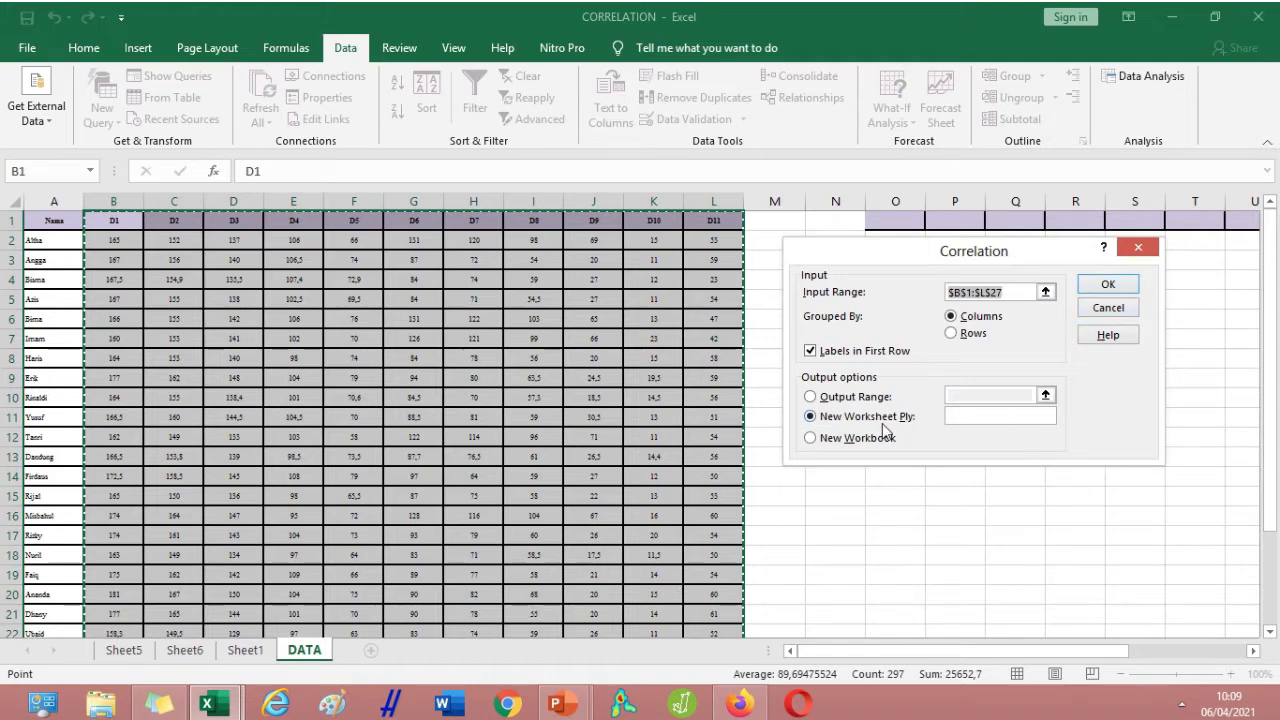
left_click(1109, 285)
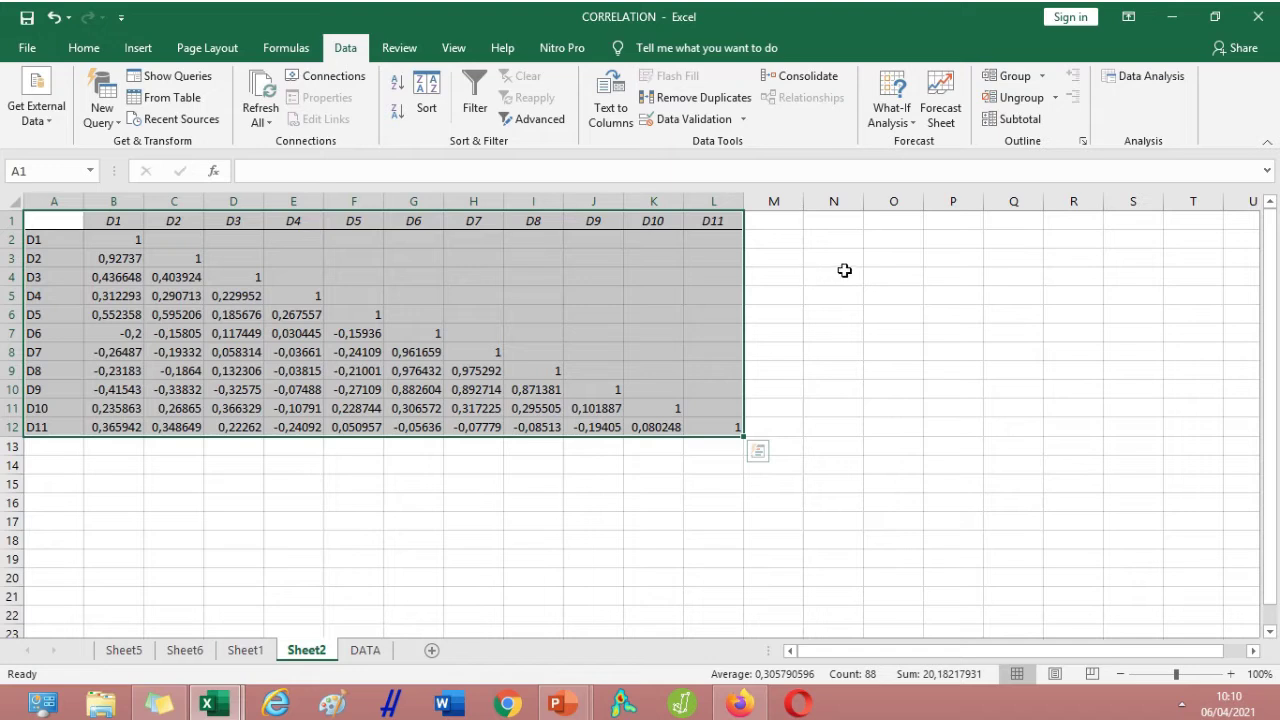
Copy the correlation values in B2:L12 and paste them transposed at B15.
left_click(110, 240)
left_click(490, 314)
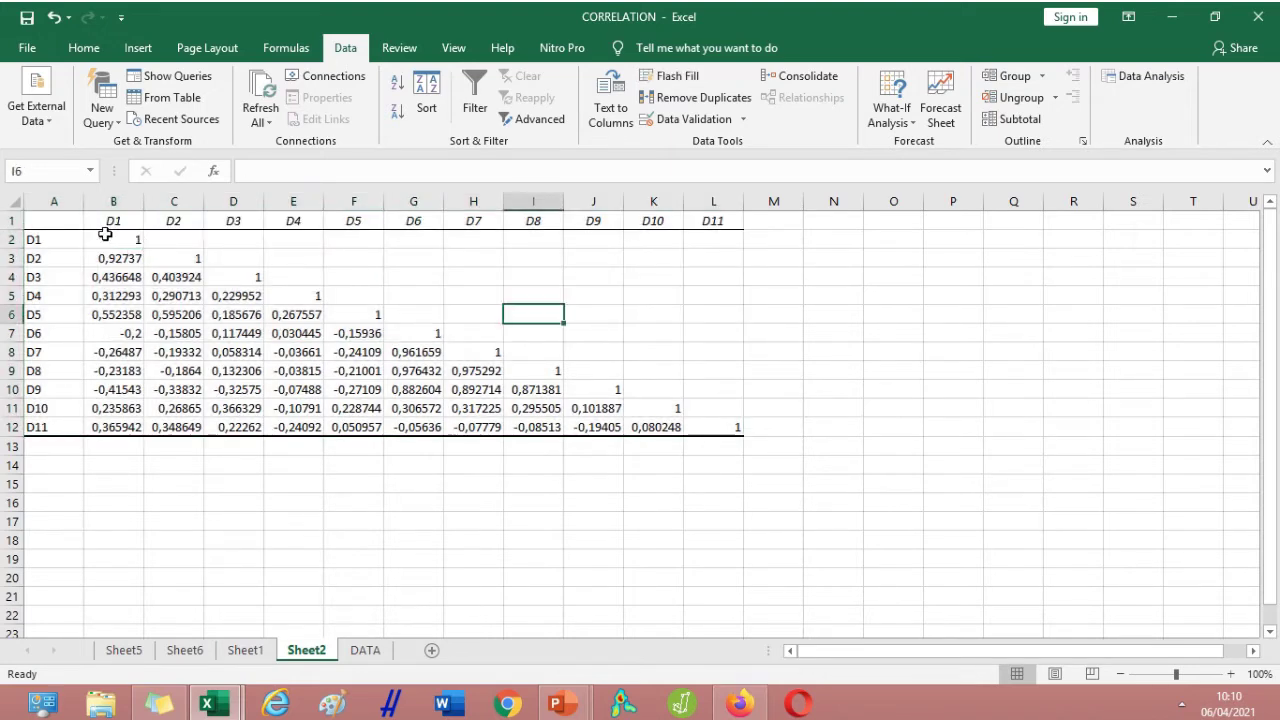
left_click_drag(106, 233, 692, 427)
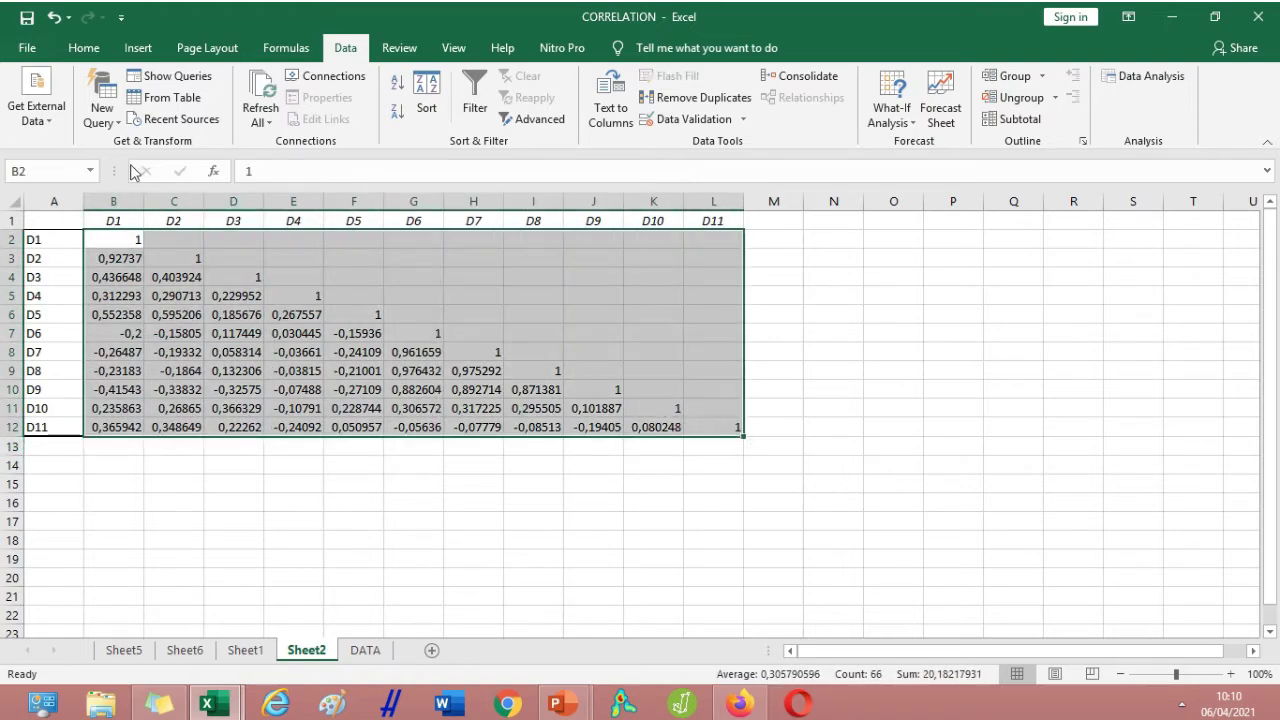
left_click(82, 49)
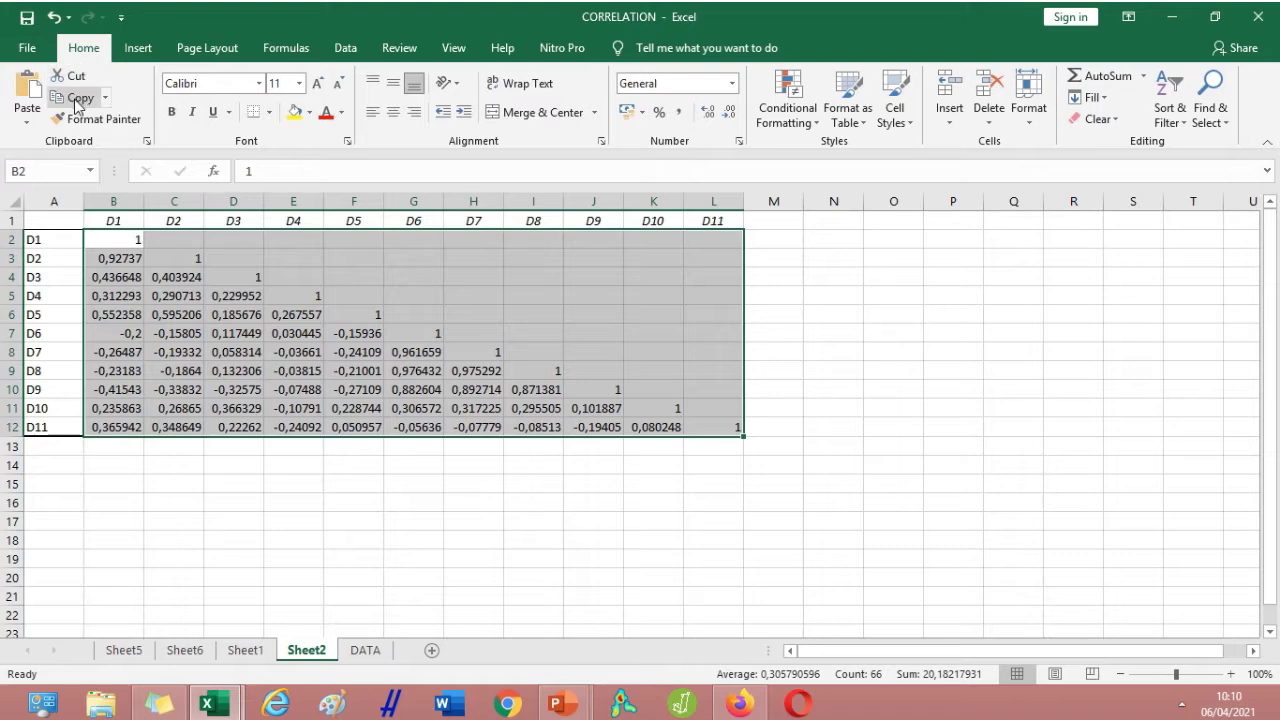
left_click(74, 97)
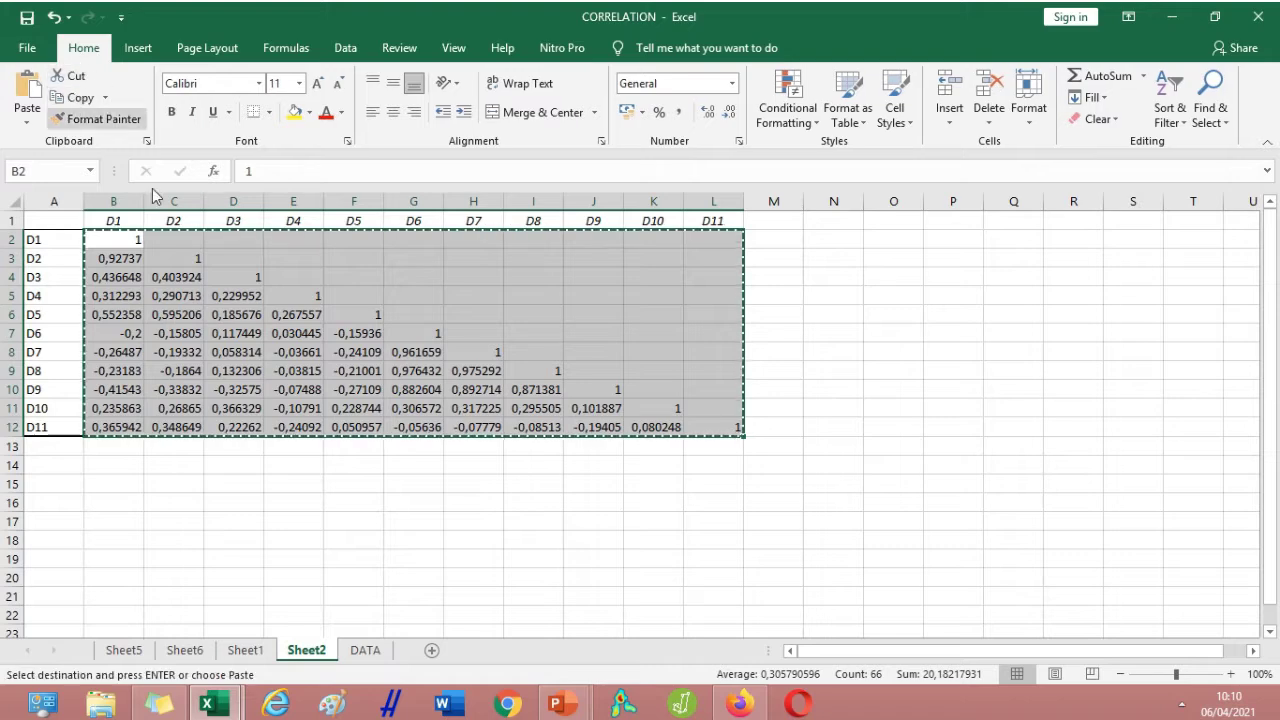
left_click(118, 485)
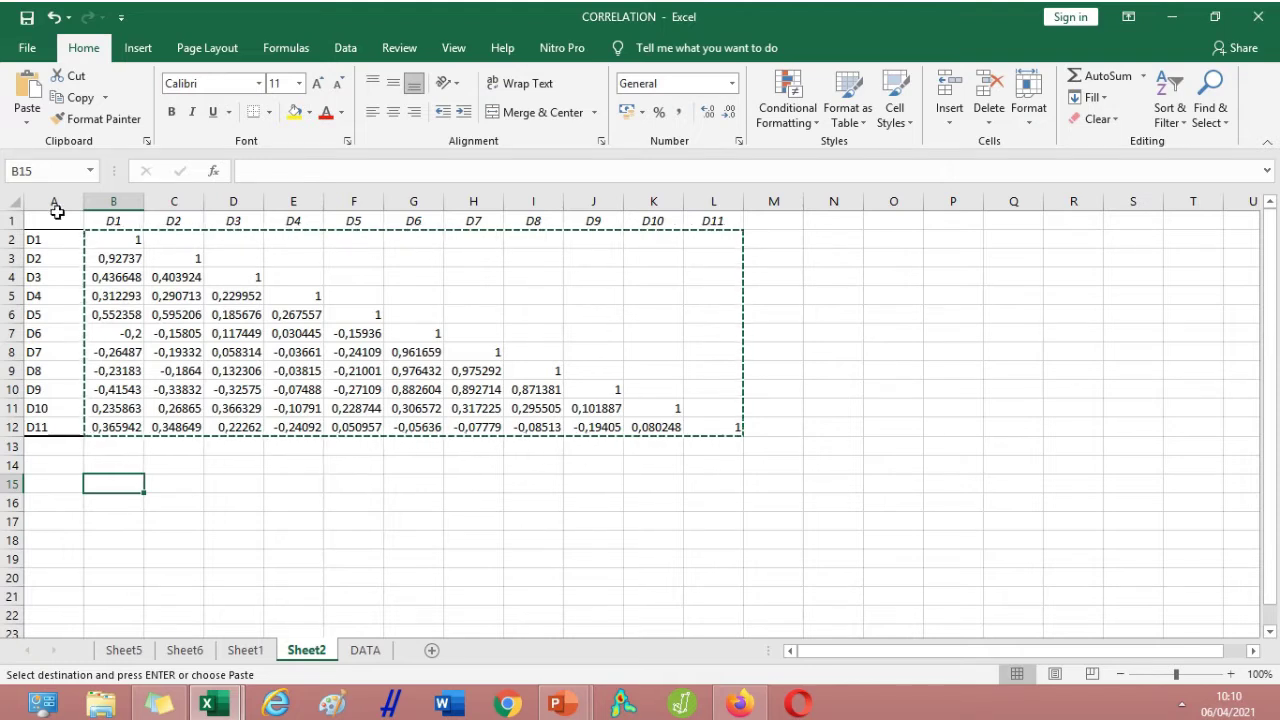
left_click(27, 124)
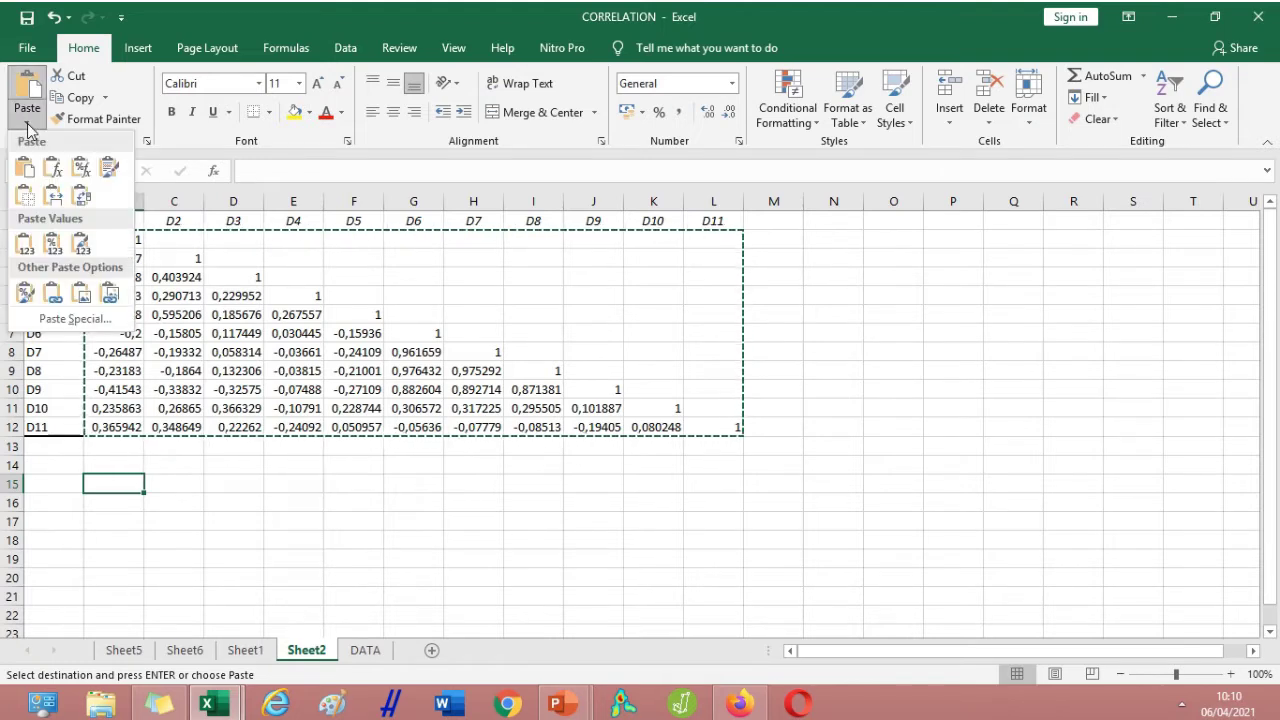
left_click(57, 322)
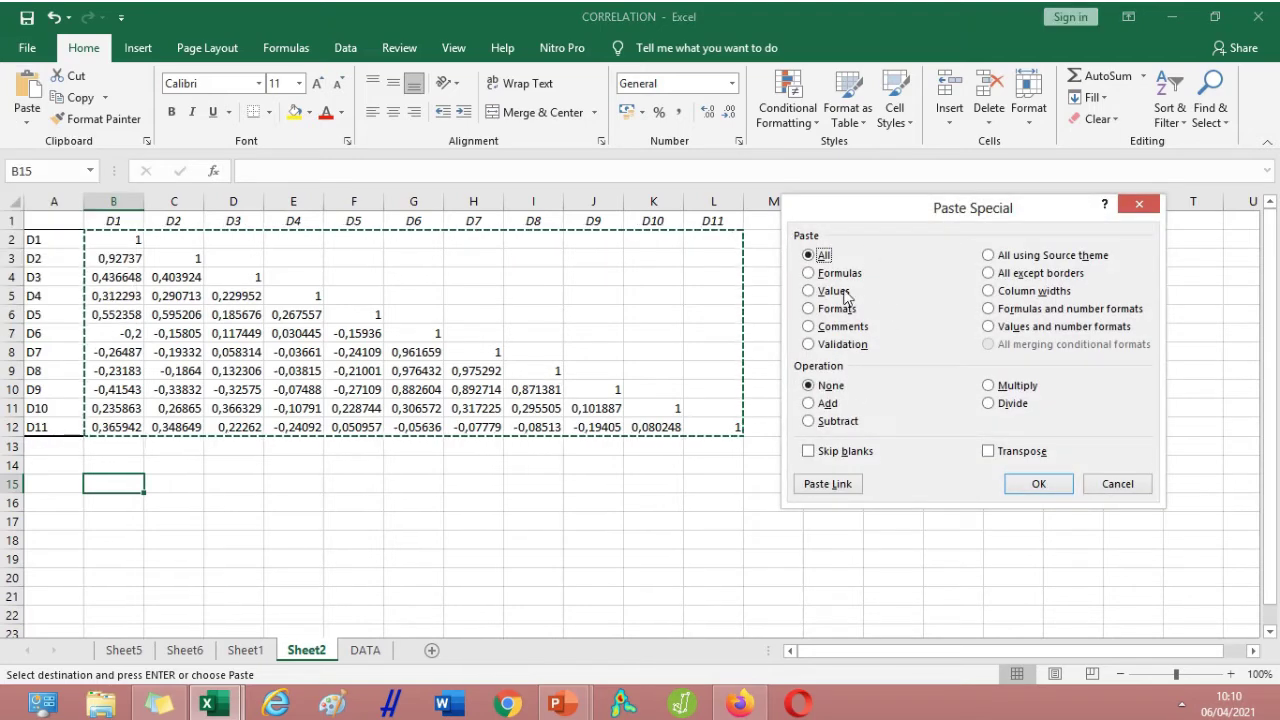
left_click(989, 453)
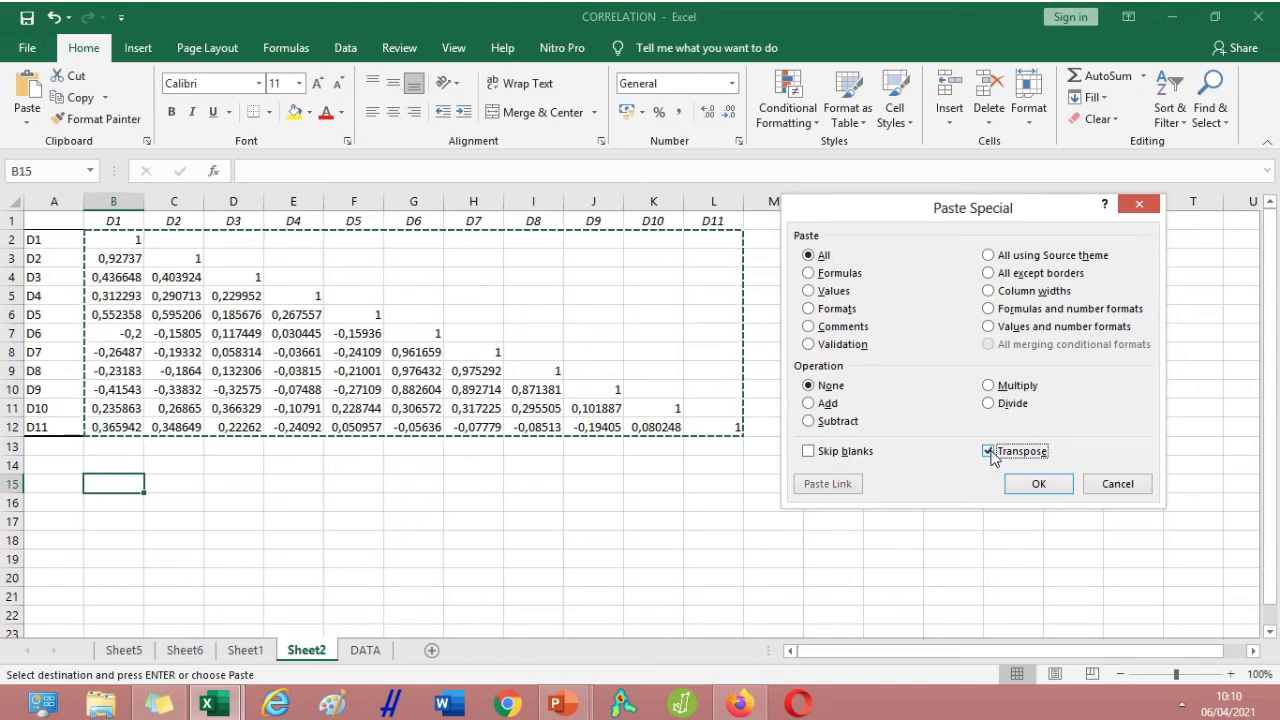
left_click(1039, 484)
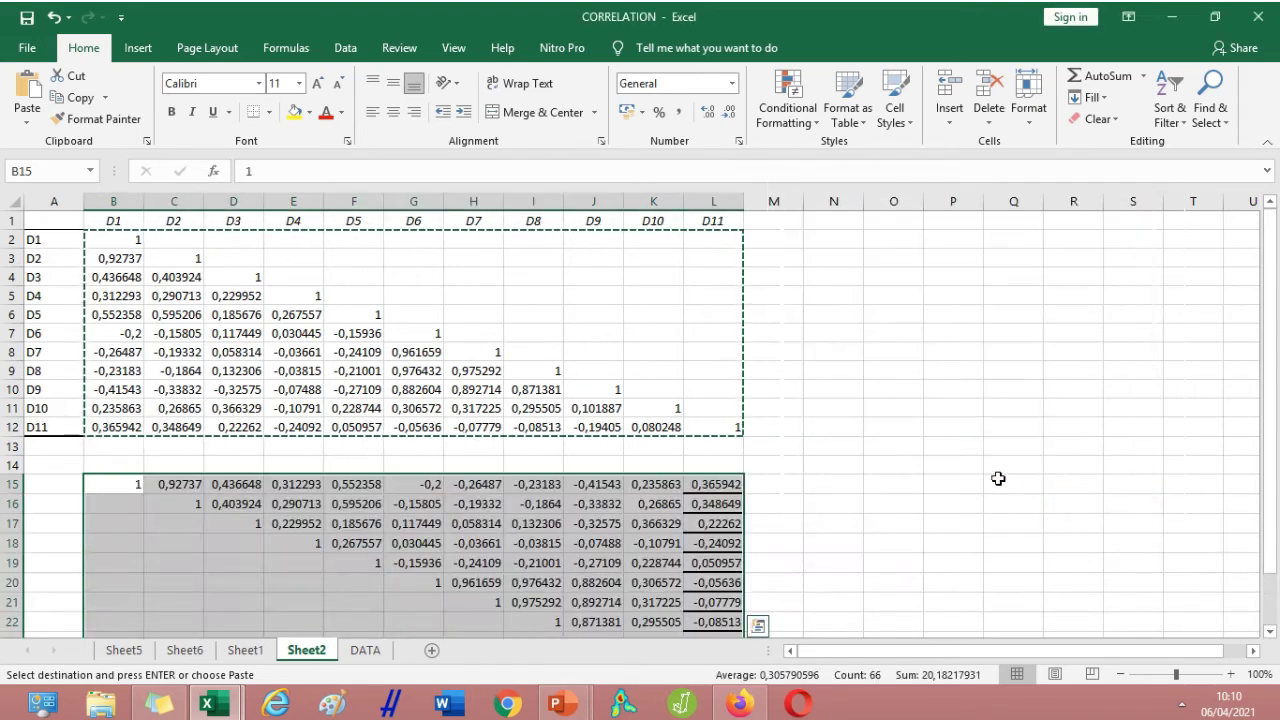
Copy the transposed block B15:L25 and paste it over the original matrix at B2 using Skip blanks.
scroll(878, 471, "down", 2)
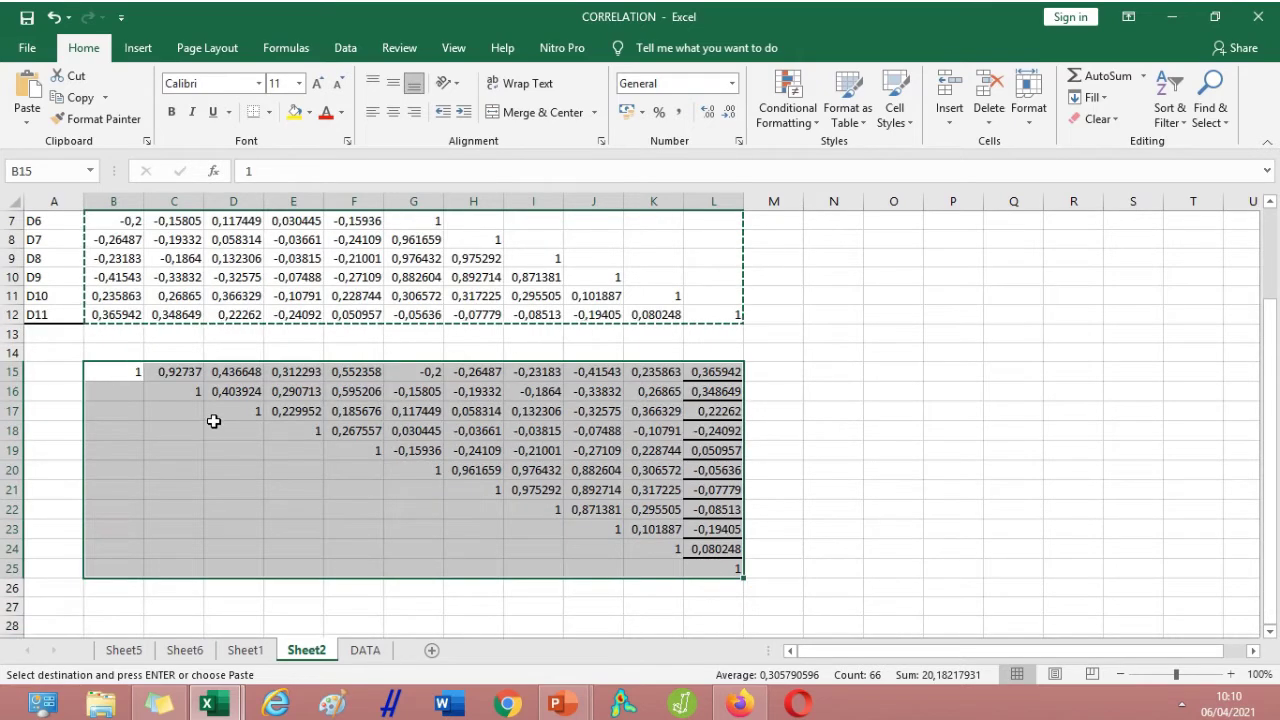
scroll(413, 331, "up", 2)
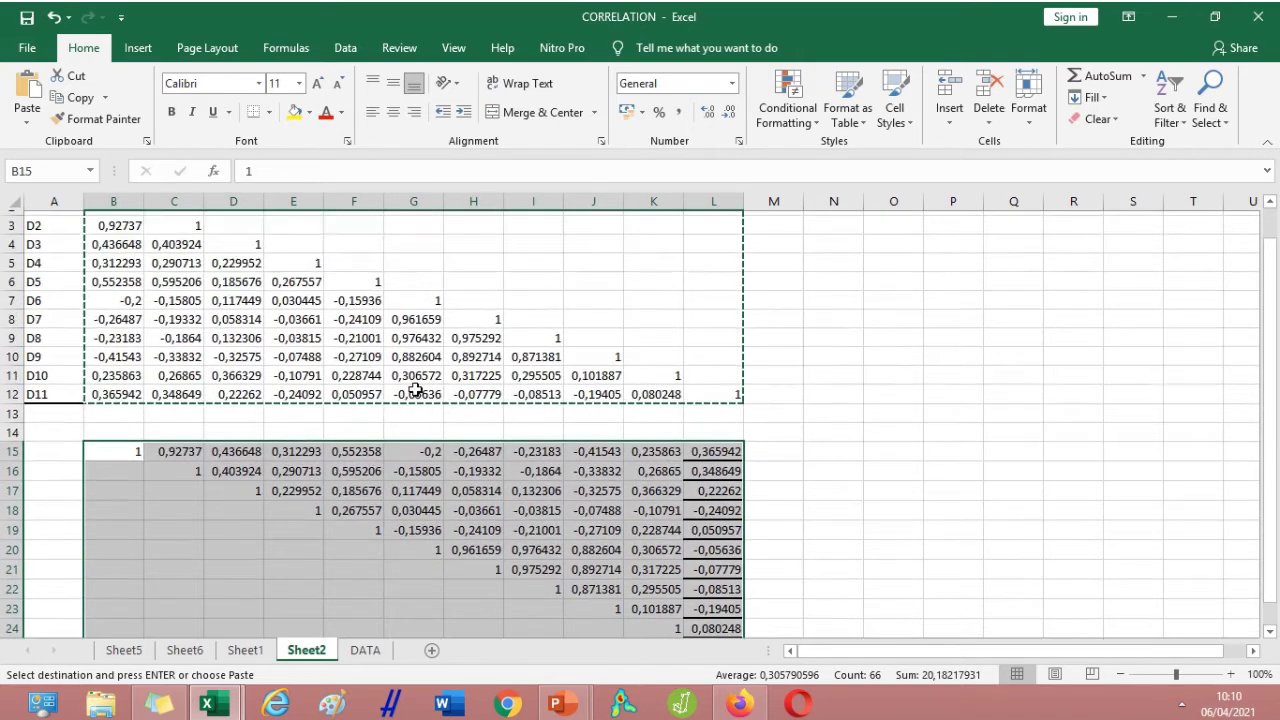
left_click(116, 487)
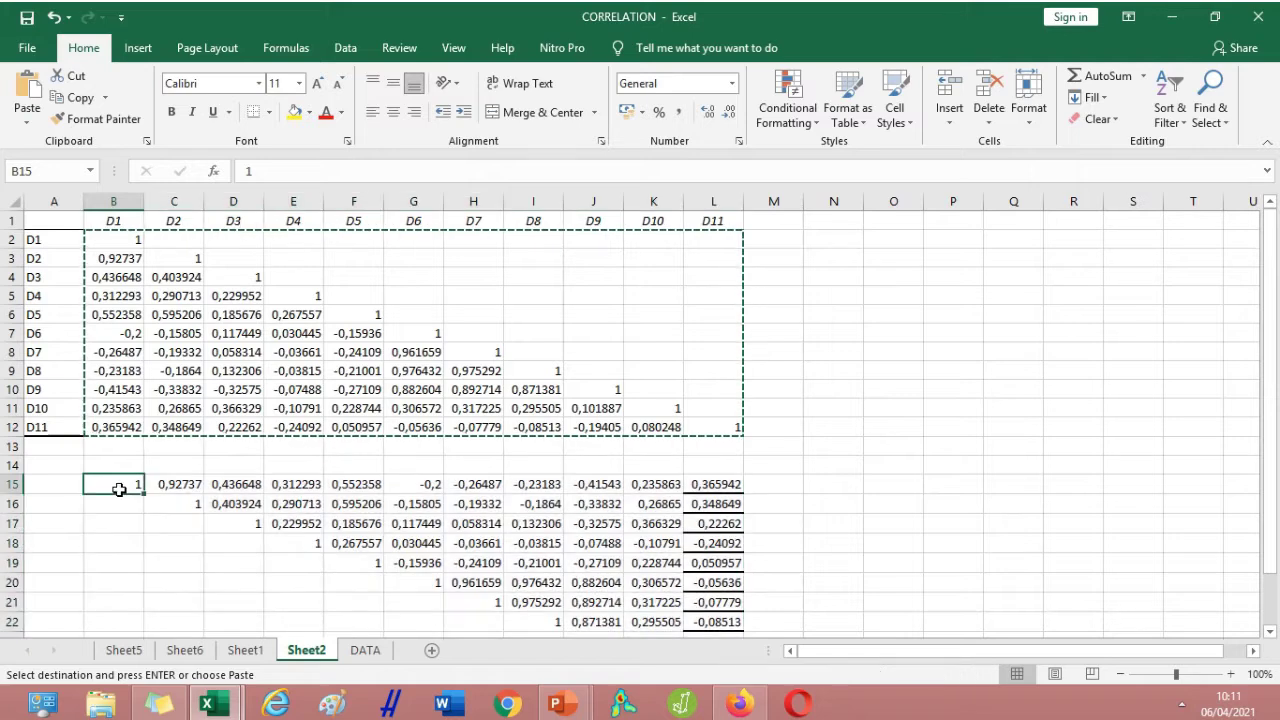
left_click_drag(118, 489, 744, 614)
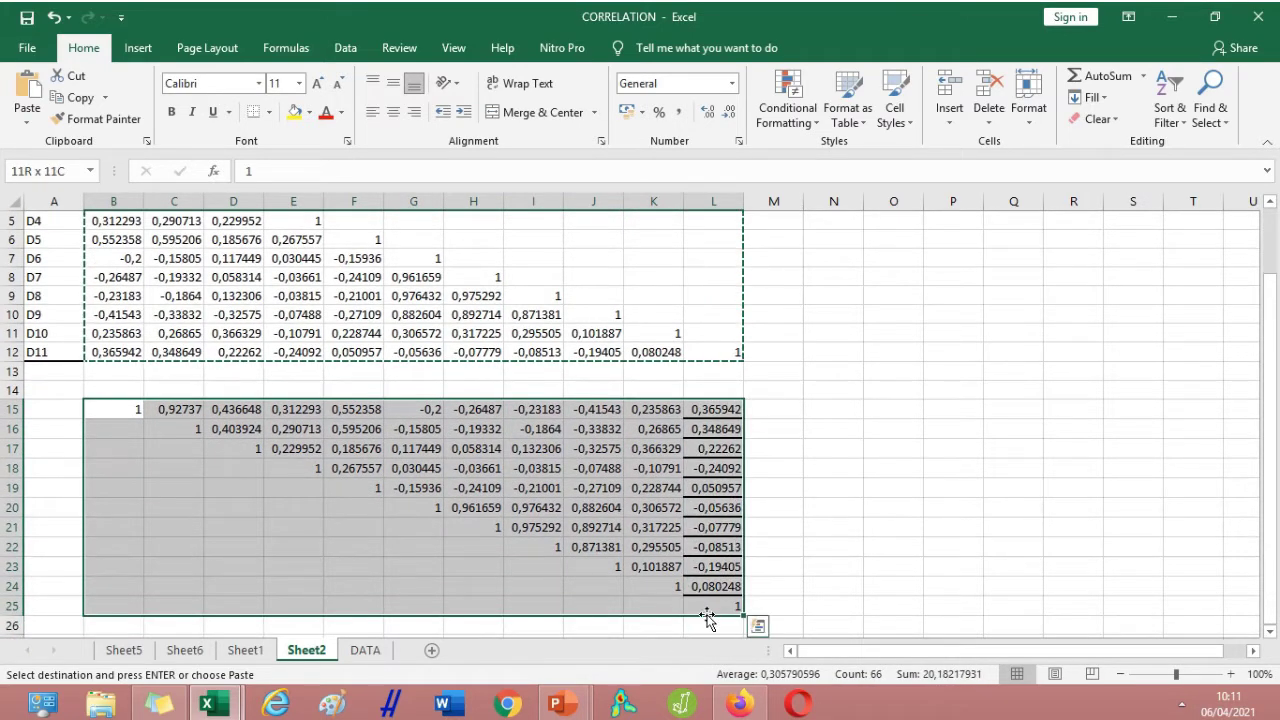
left_click(76, 97)
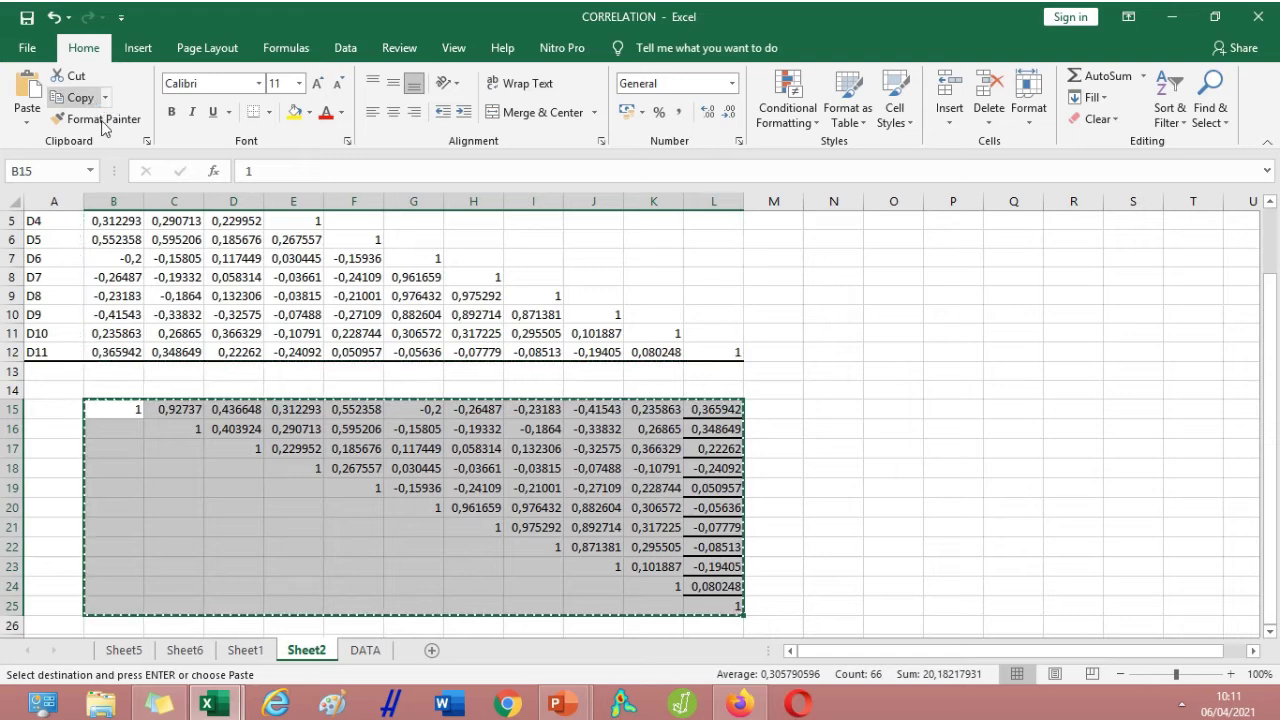
scroll(281, 355, "up", 1)
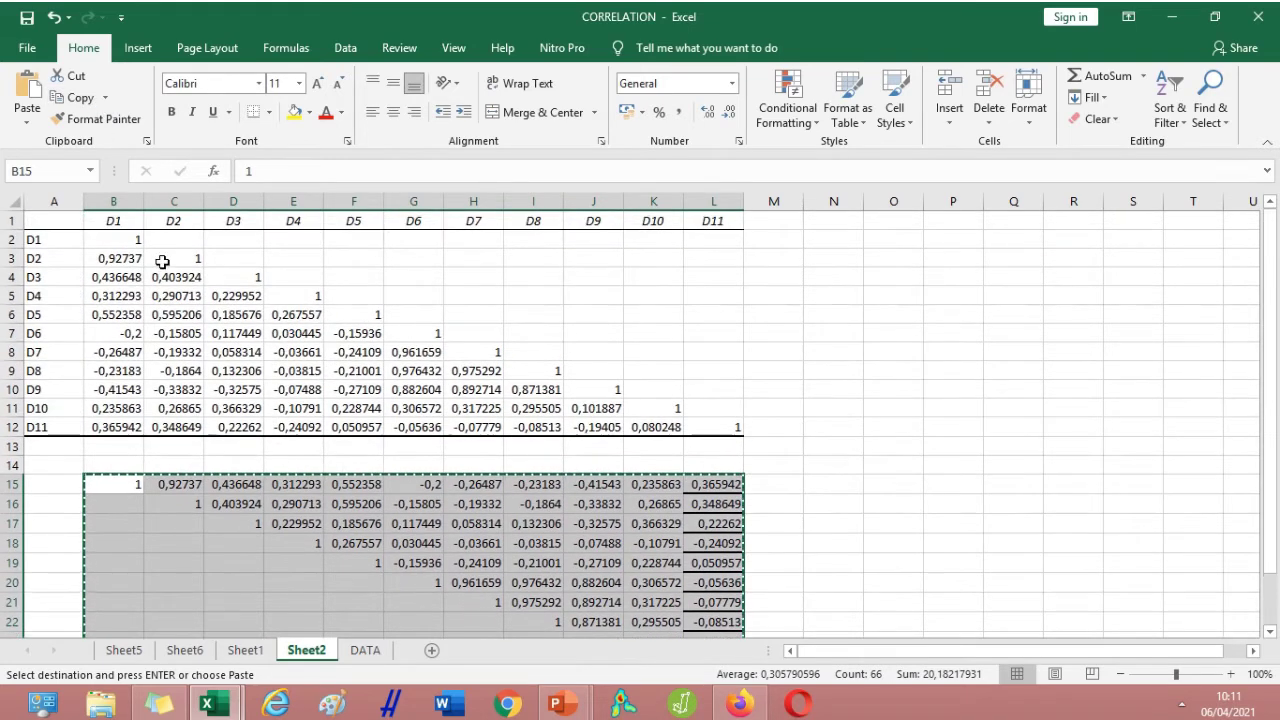
left_click(121, 243)
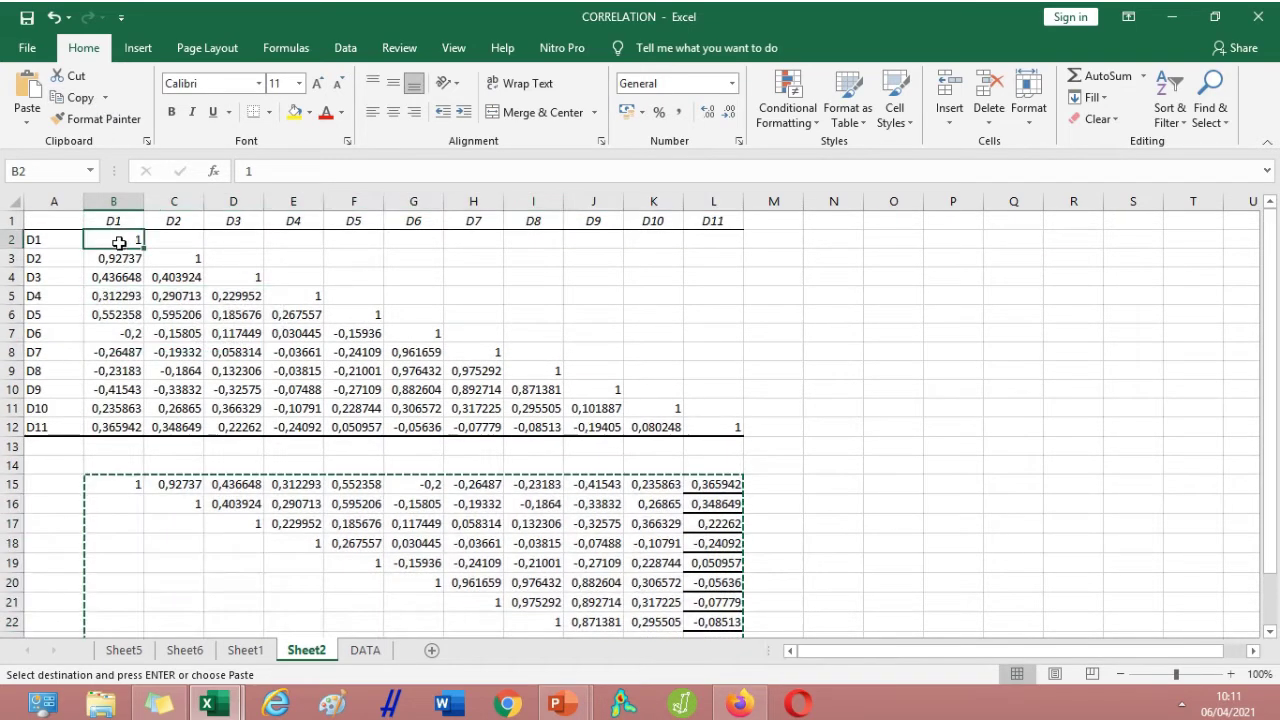
left_click(26, 124)
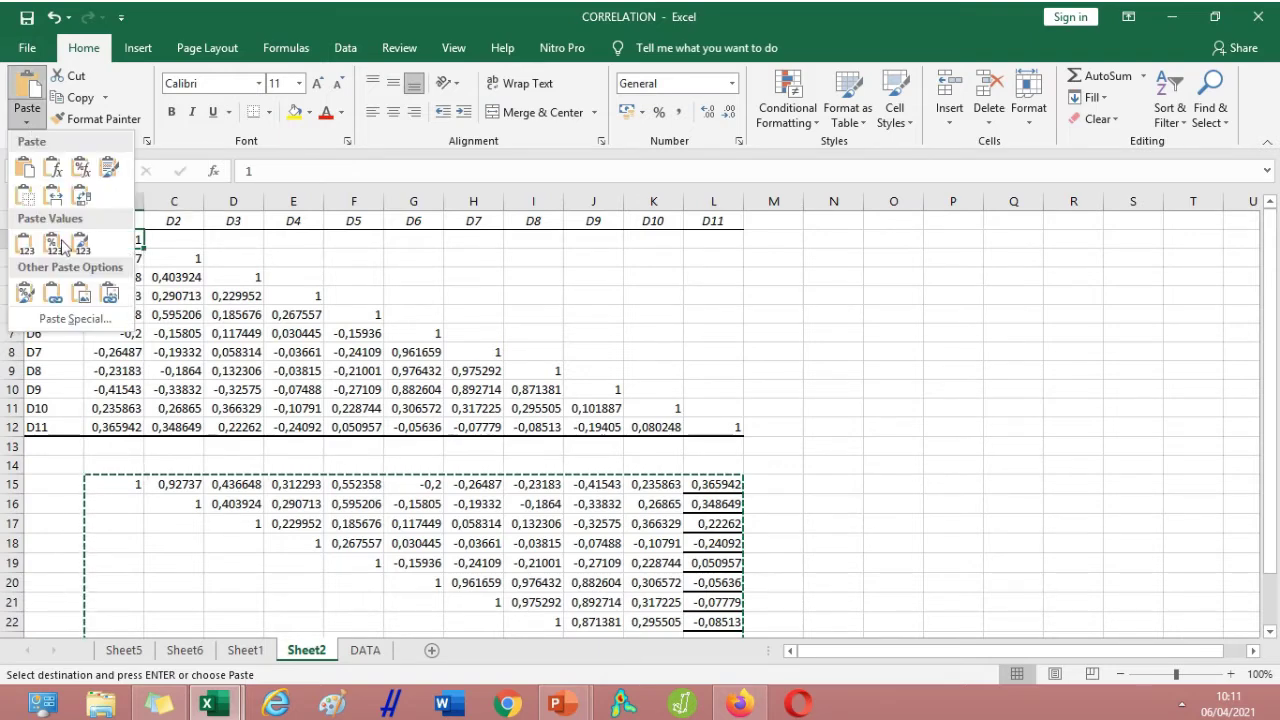
left_click(75, 318)
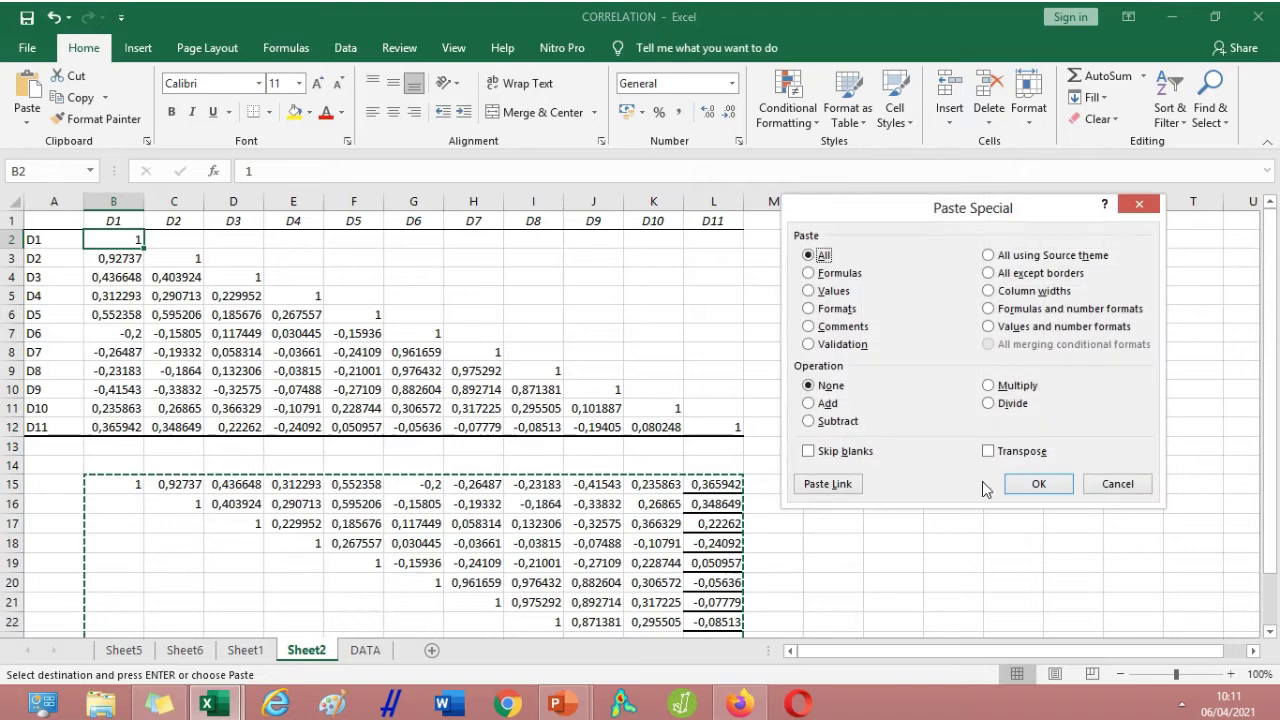
left_click(848, 456)
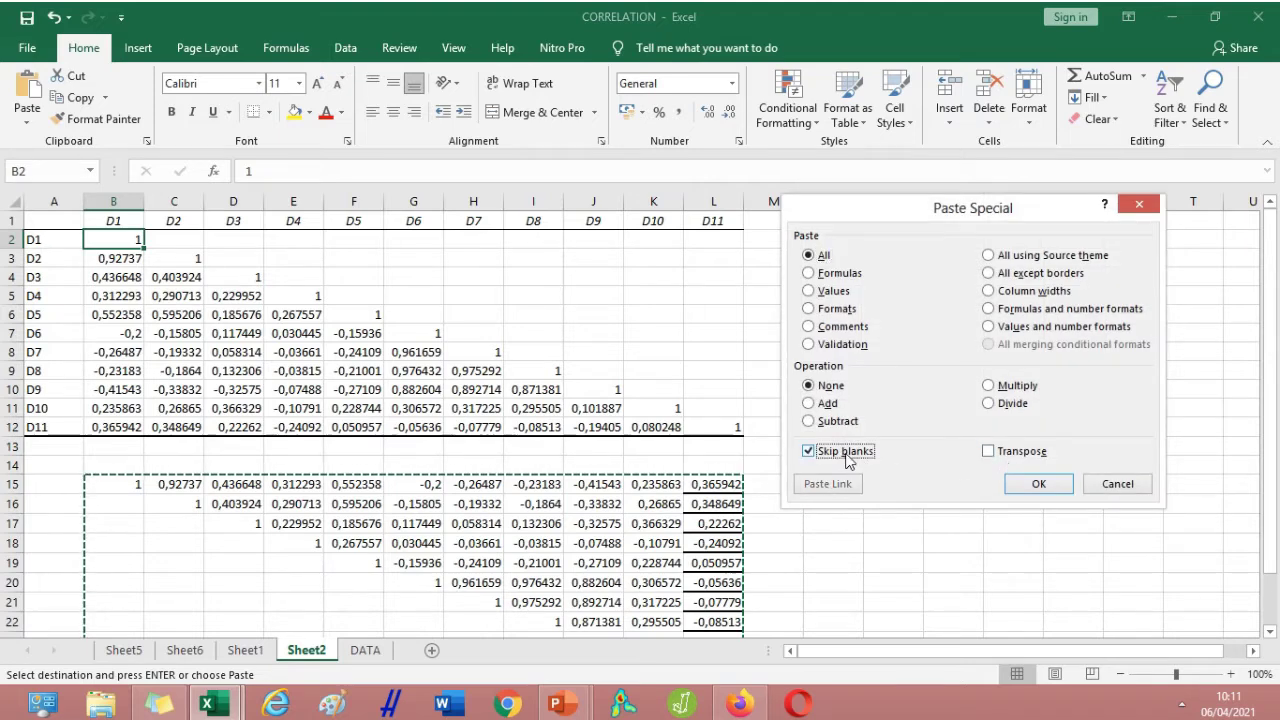
left_click(1040, 484)
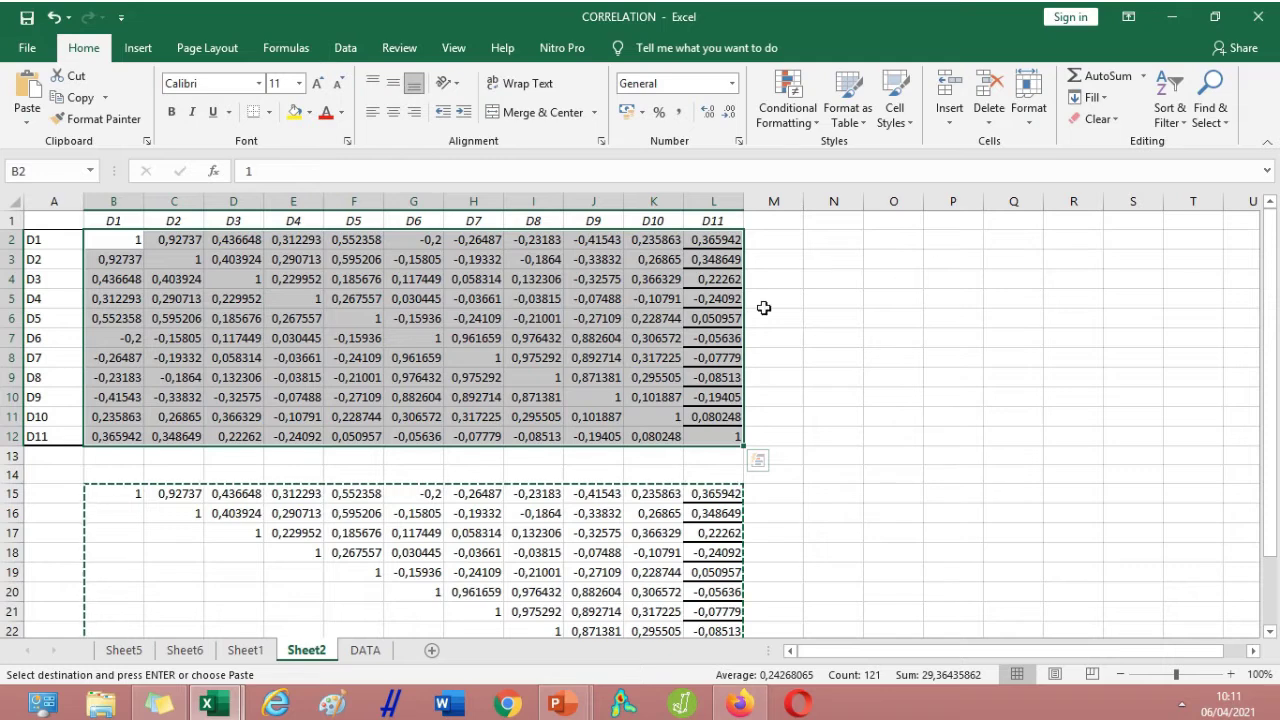
Copy the row labels D1 to D11 from A2:A12 and paste them at N2.
left_click(831, 242)
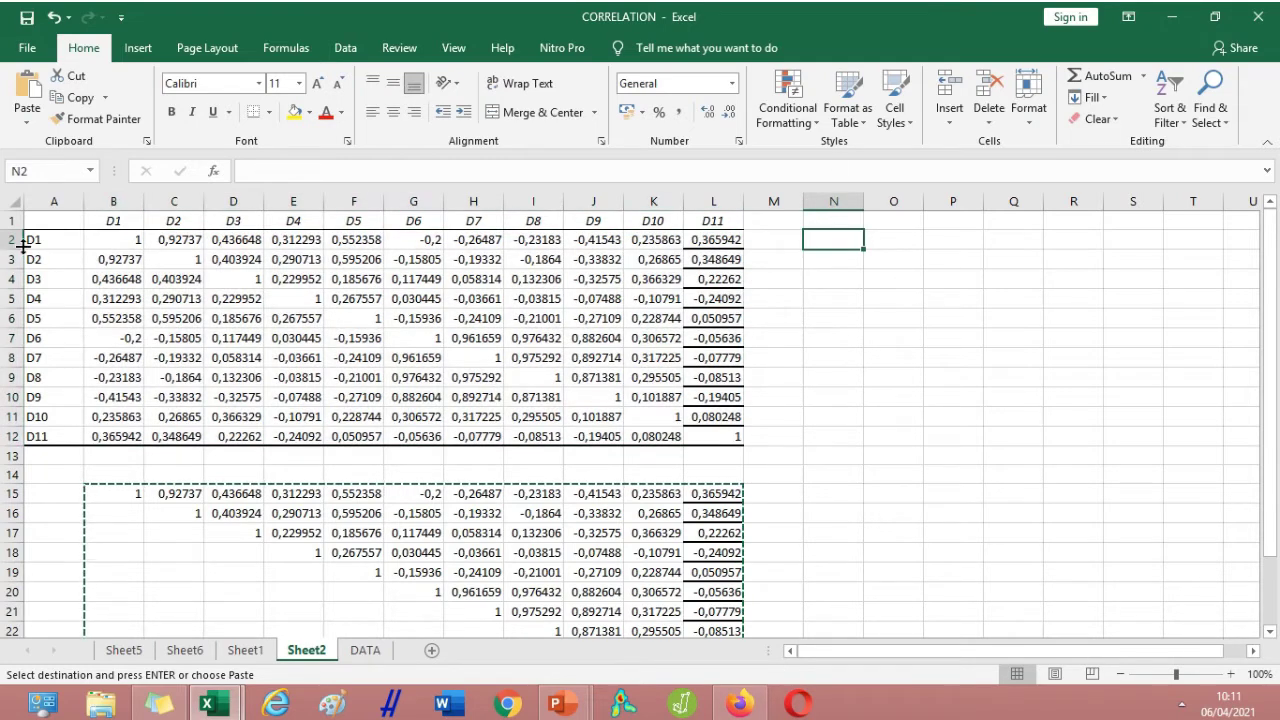
left_click_drag(34, 240, 46, 432)
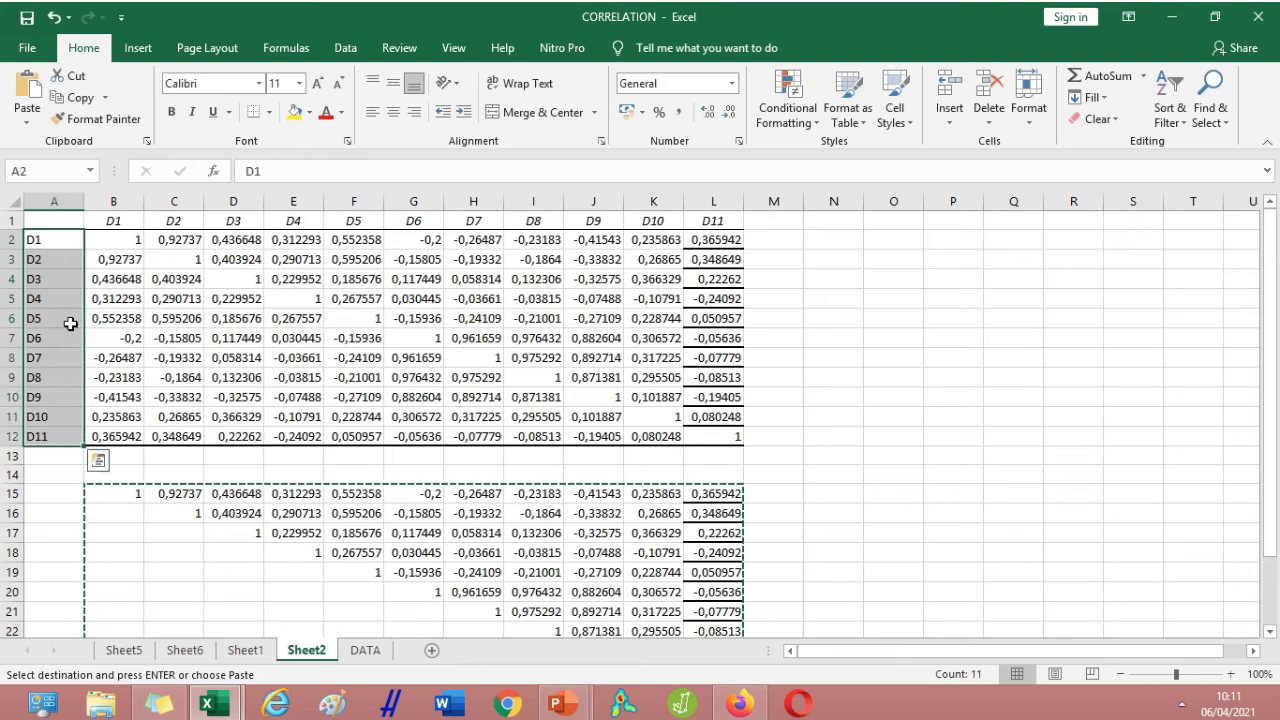
left_click(79, 98)
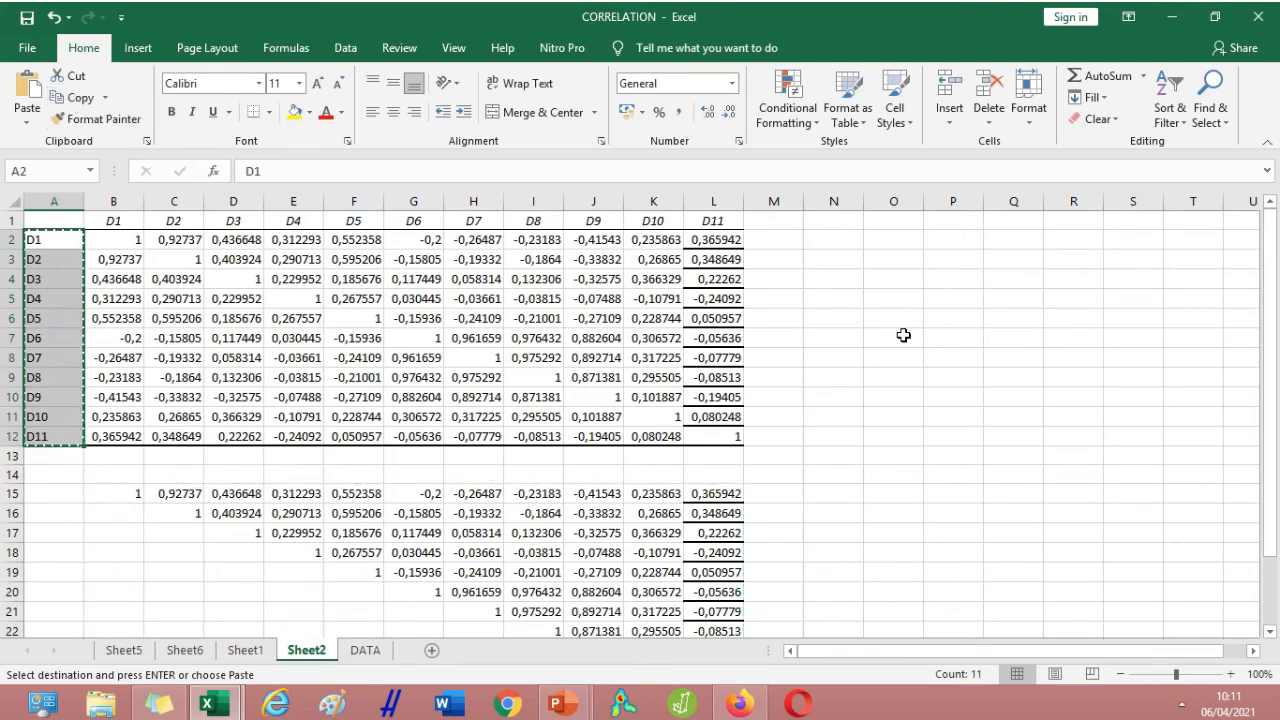
left_click(833, 242)
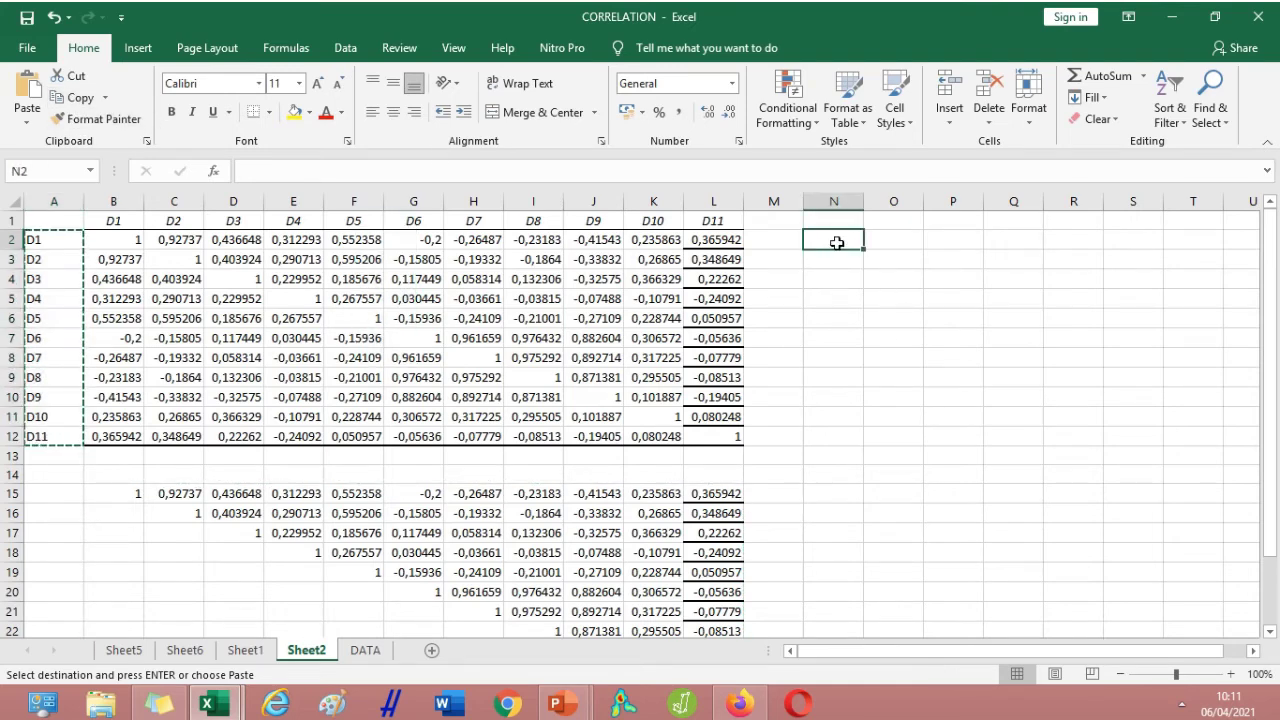
left_click(17, 100)
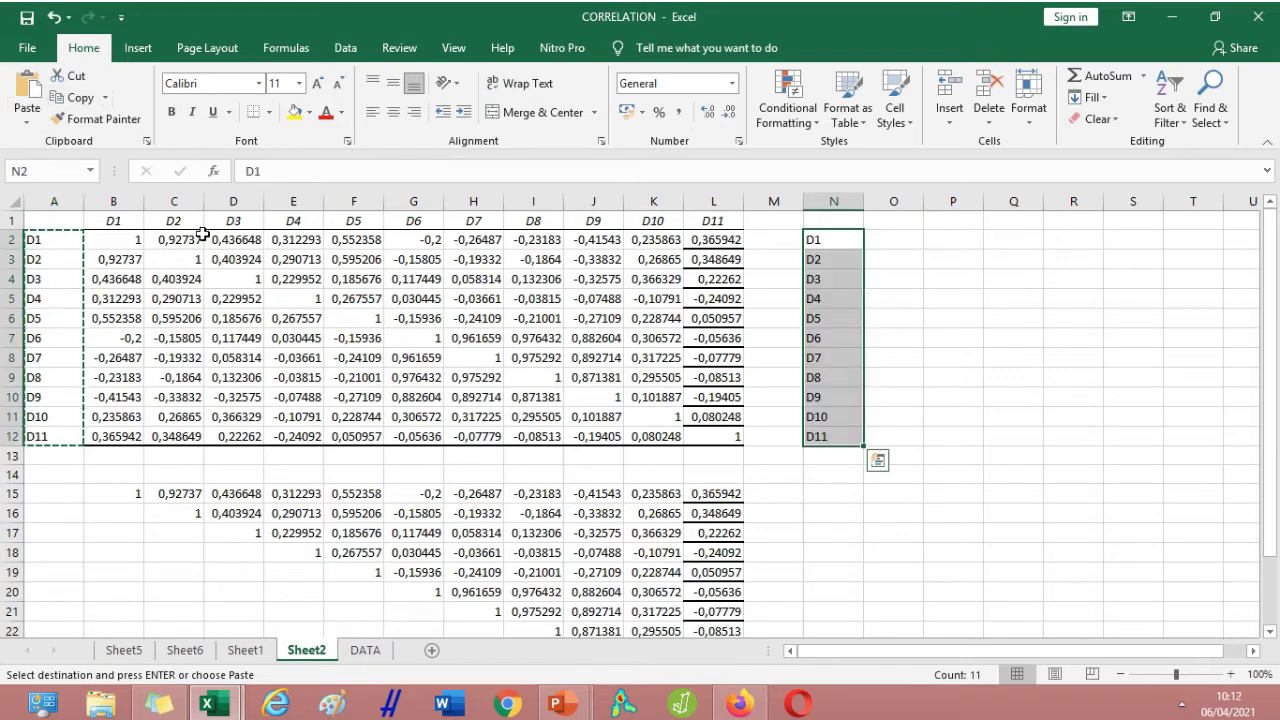
Copy the column headers D1 to D11 from B1:L1 and paste them at O1.
left_click(118, 221)
left_click_drag(118, 221, 736, 221)
left_click(70, 97)
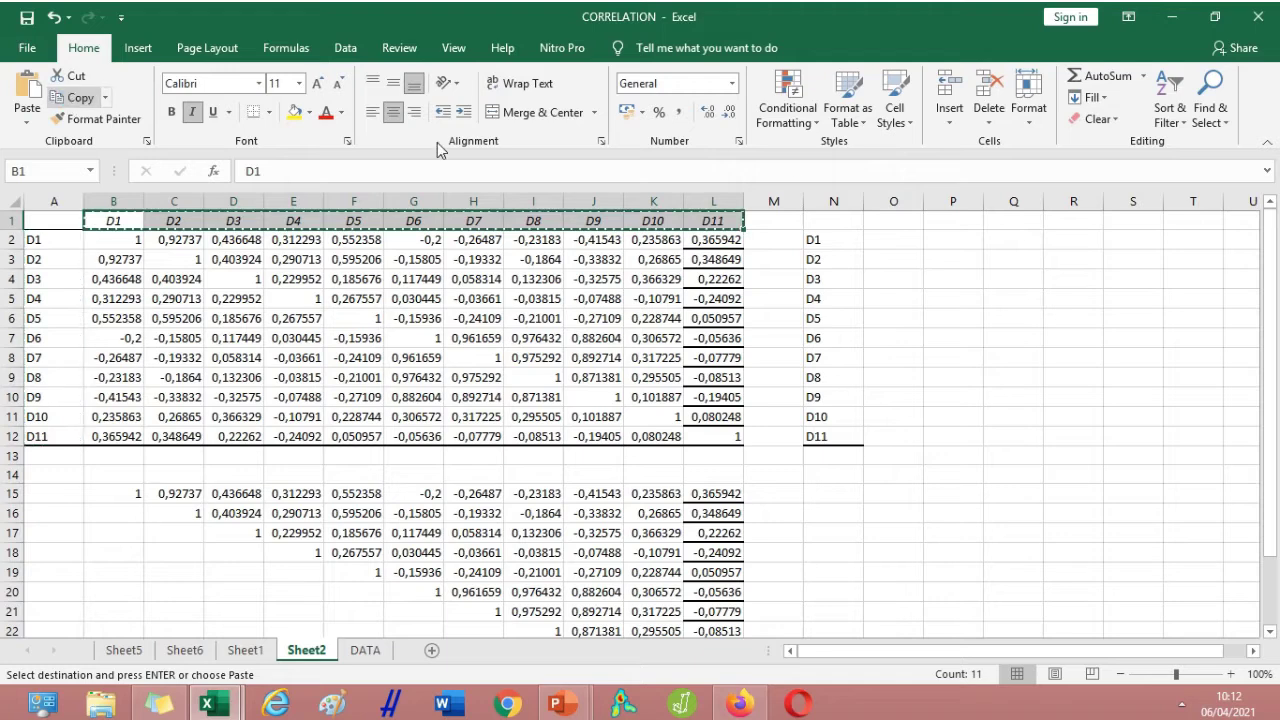
left_click(898, 222)
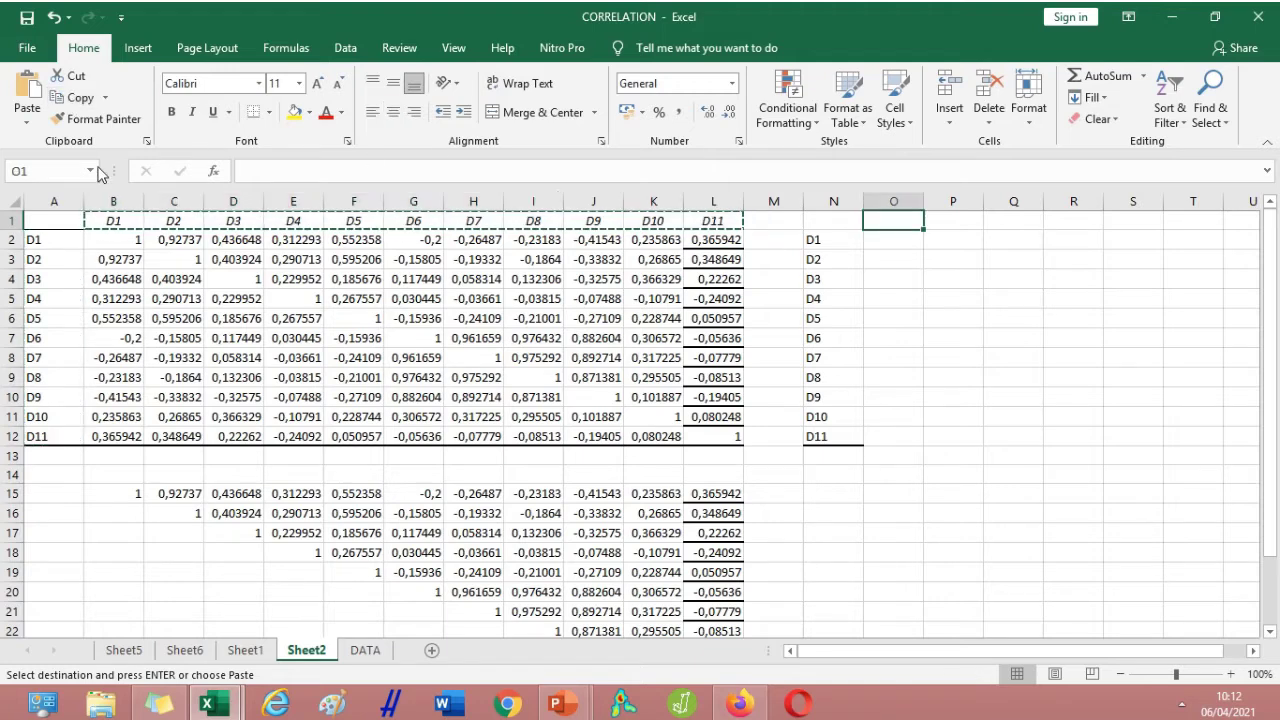
left_click(27, 92)
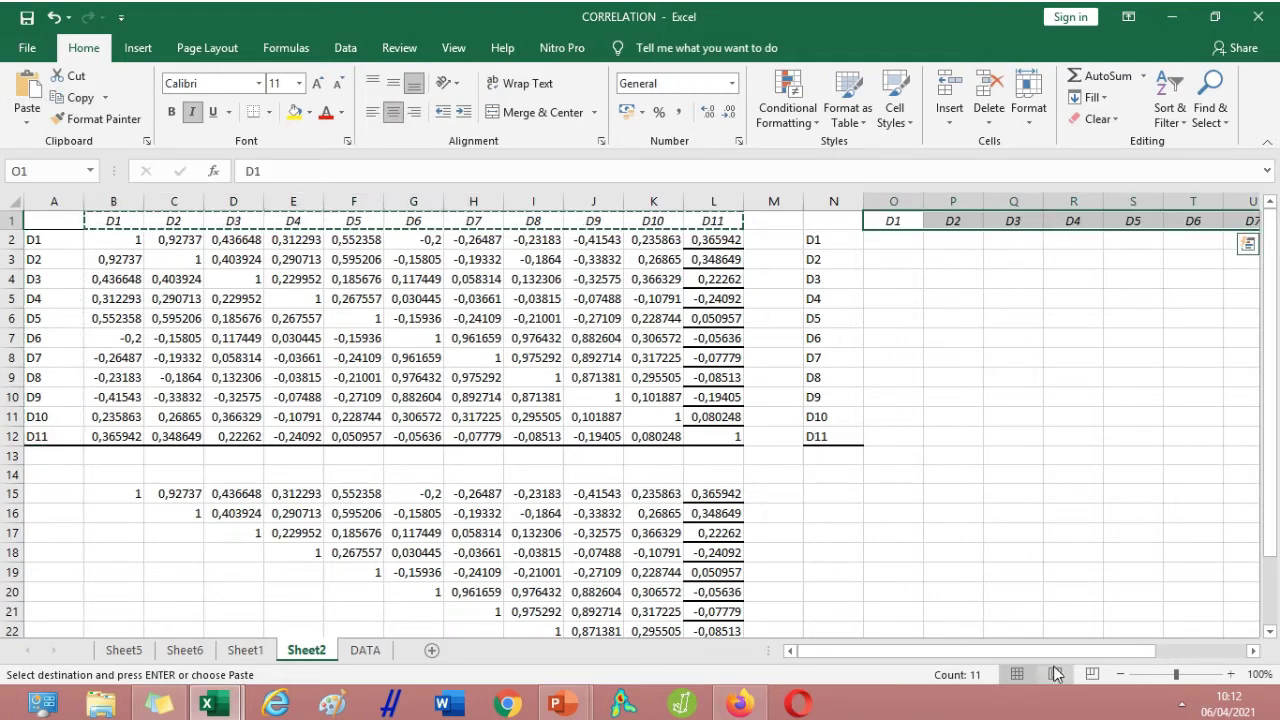
Enter the formula =B2^2 in cell O2 to square the D1–D1 correlation.
left_click_drag(1020, 650, 1048, 649)
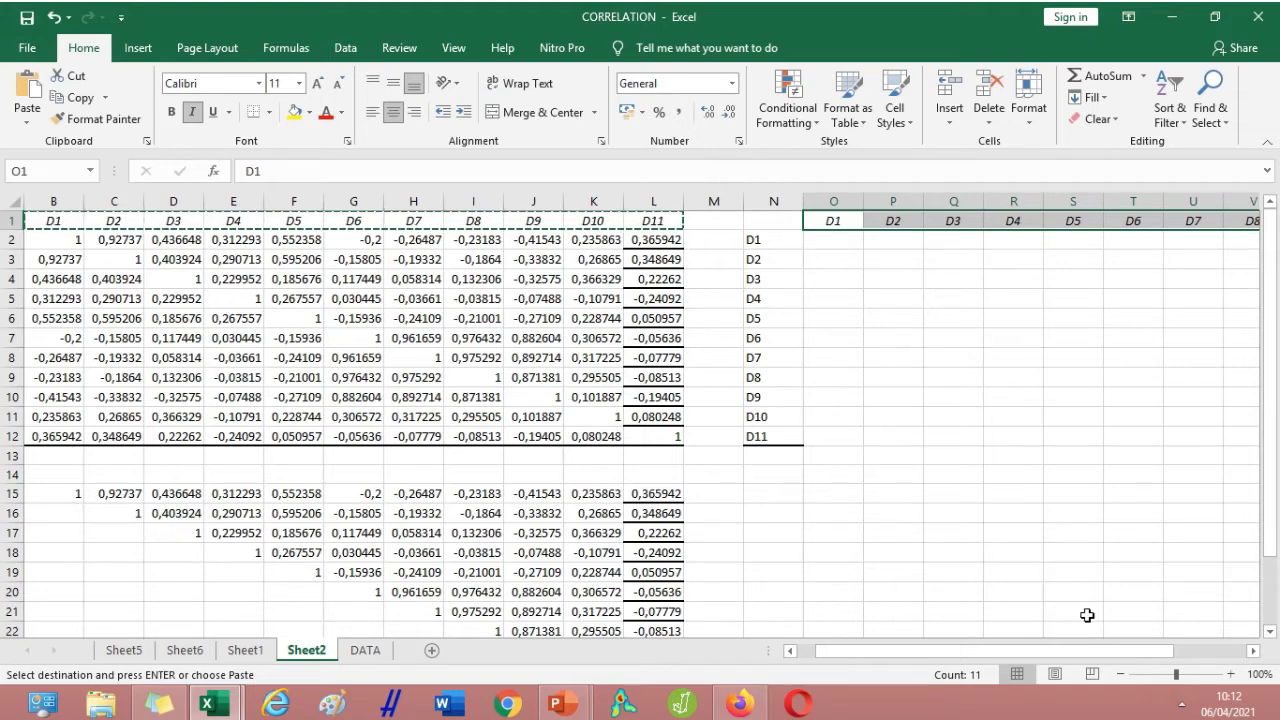
left_click(830, 241)
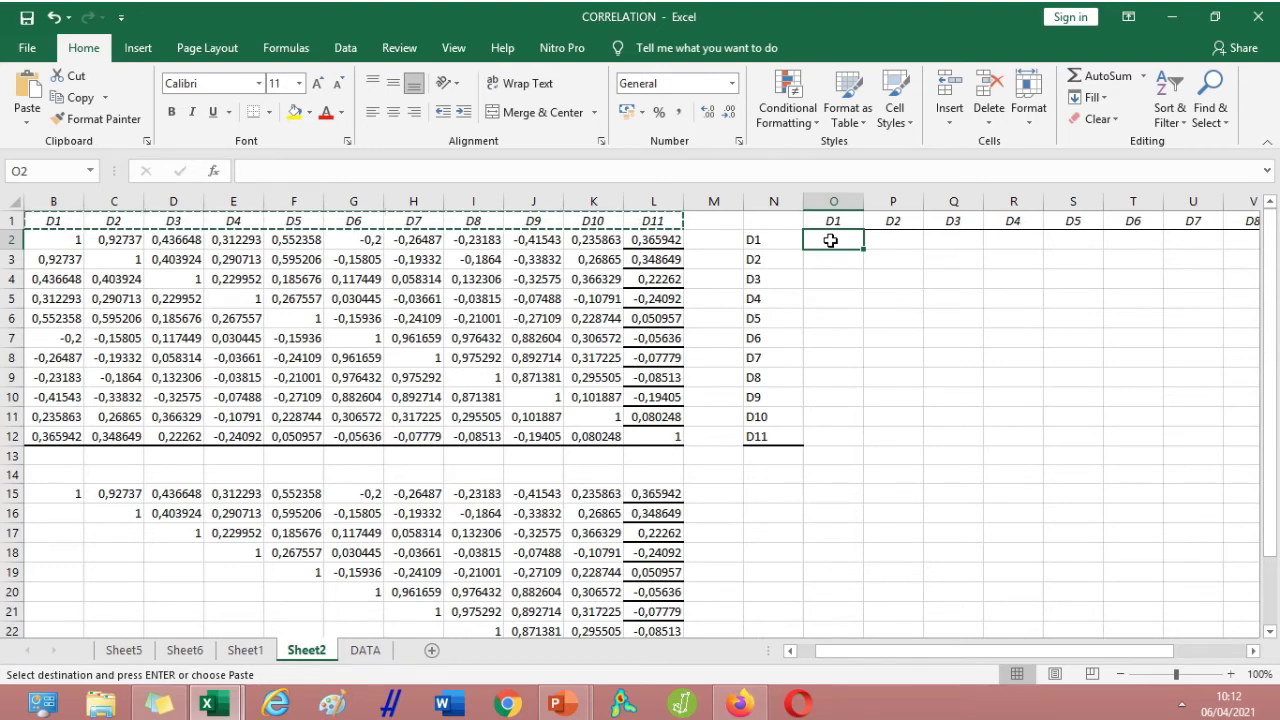
type("=")
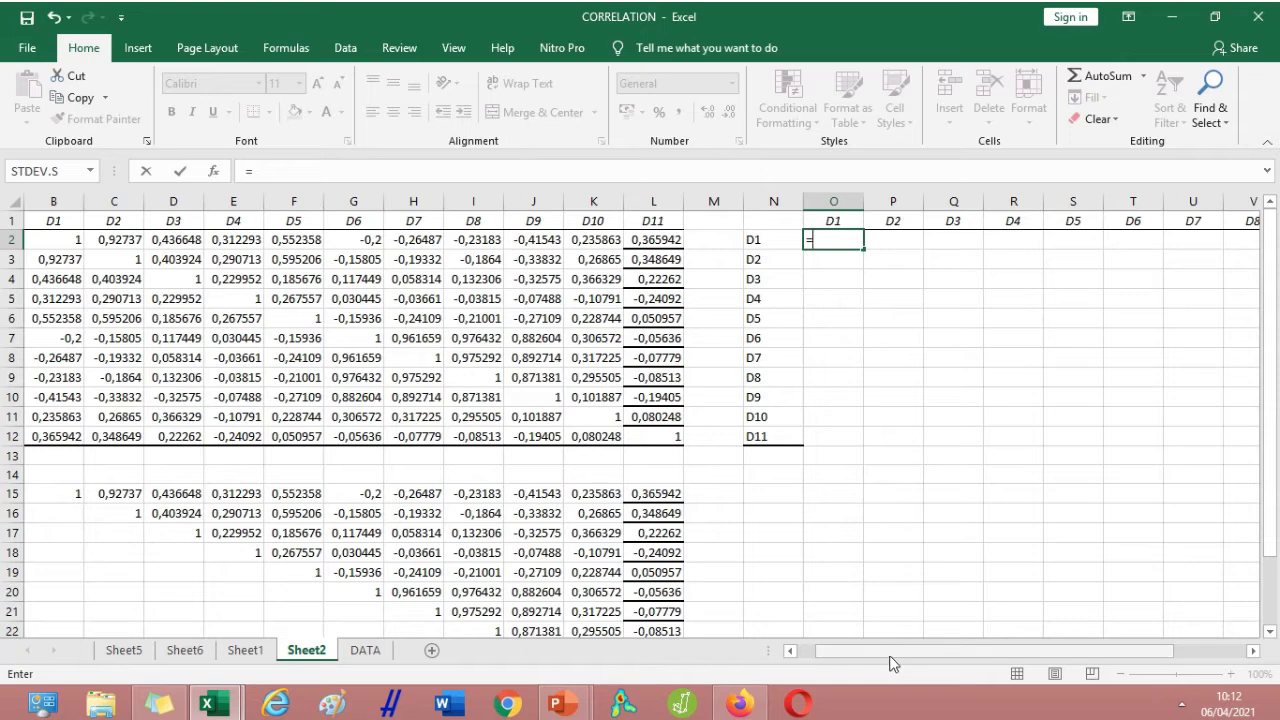
left_click_drag(890, 658, 805, 668)
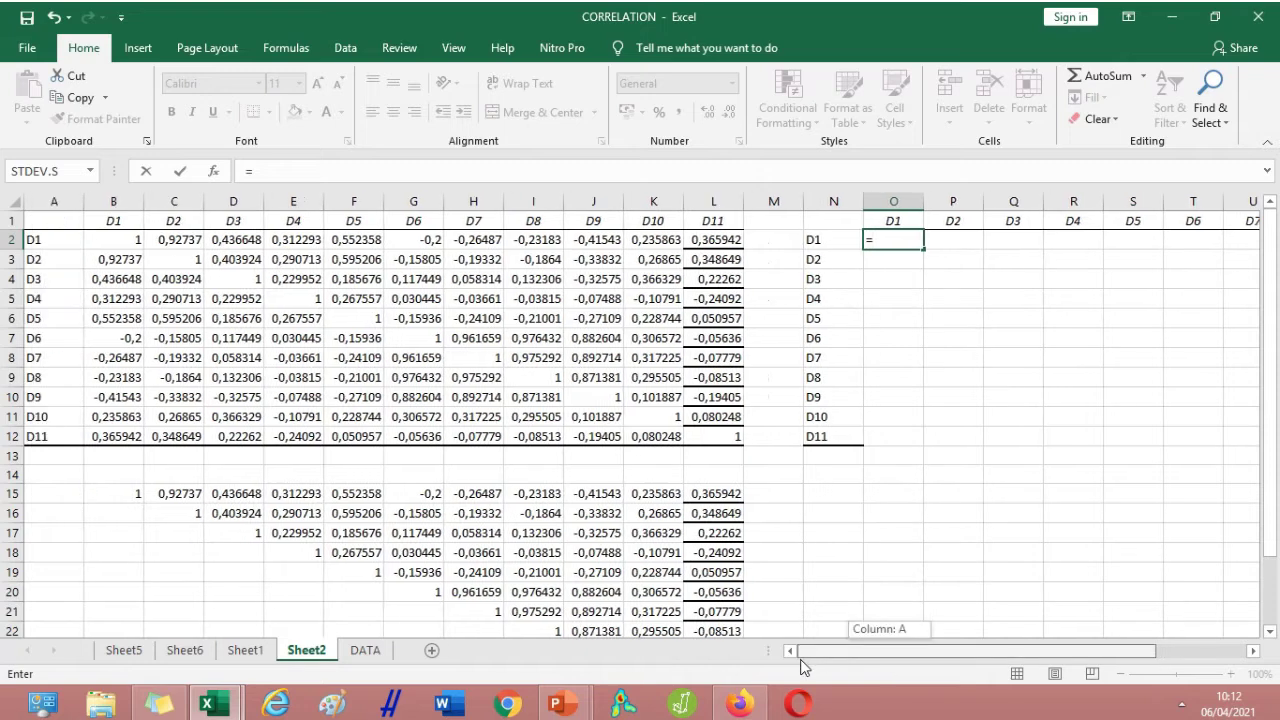
left_click(107, 245)
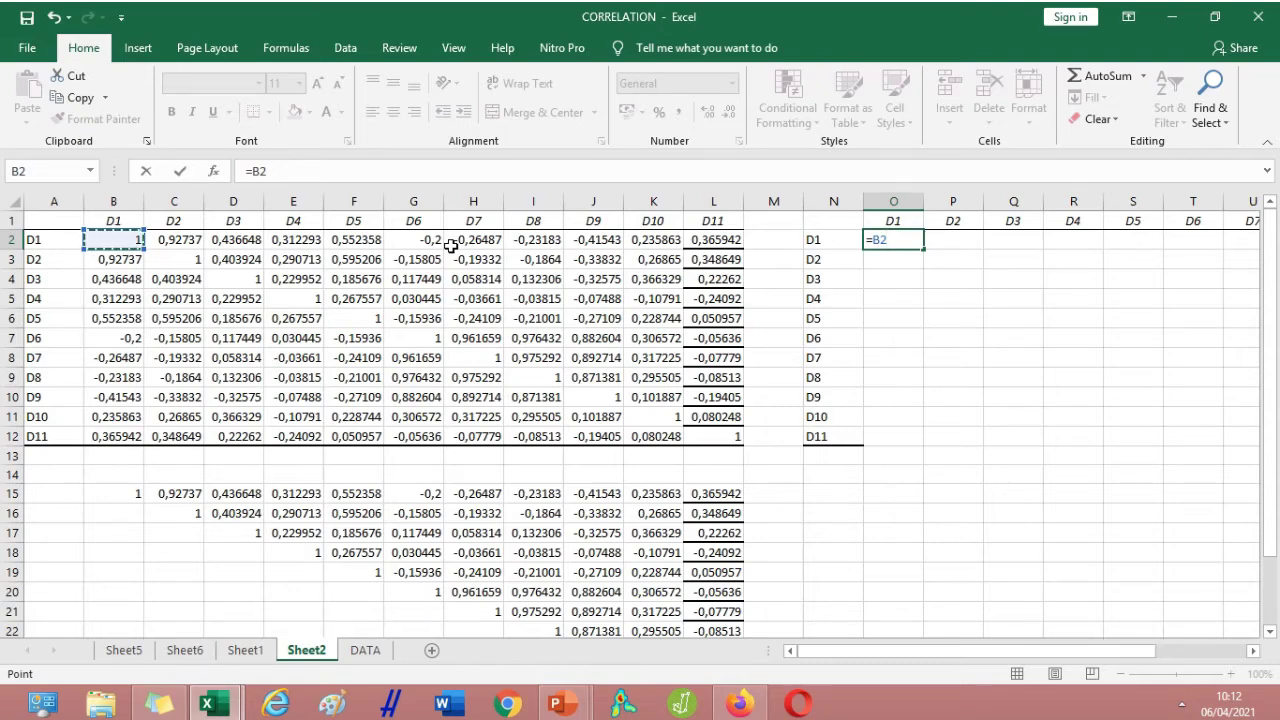
type("^2")
key("Return")
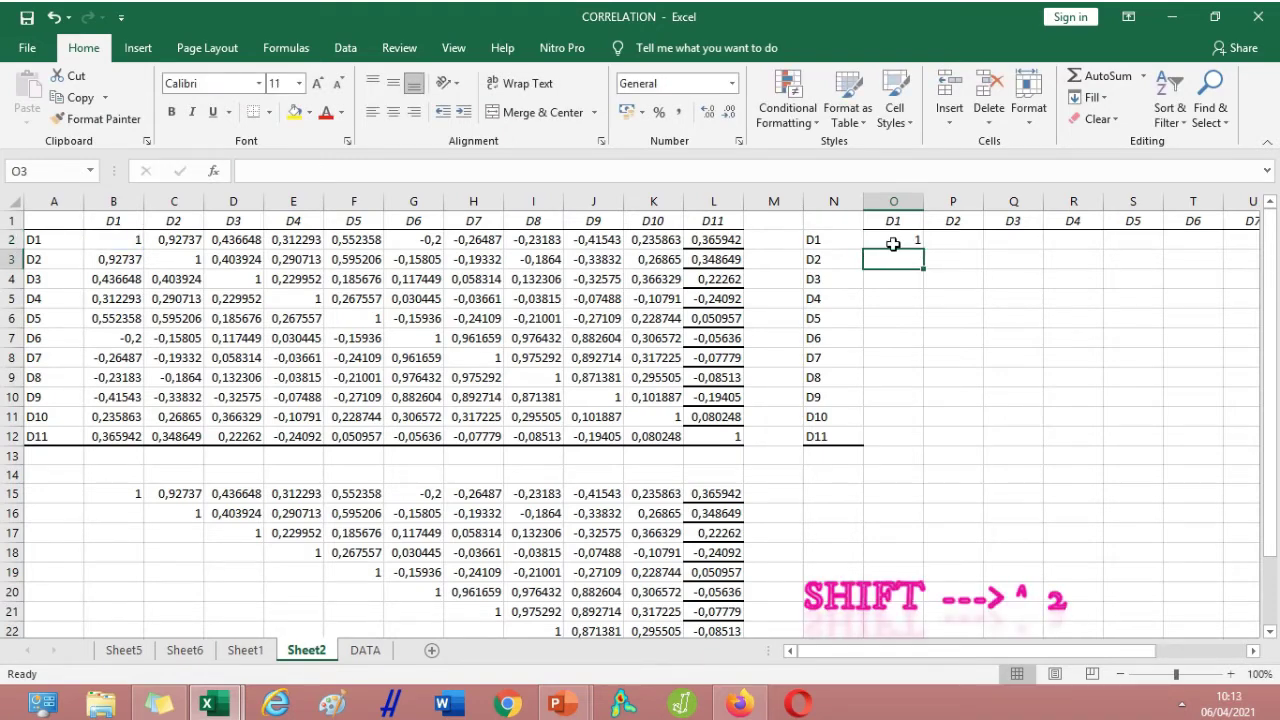
Fill the formula from O2 across to Y2 and down to row 12, covering O2:Y12.
left_click(893, 244)
left_click_drag(926, 254, 1145, 323)
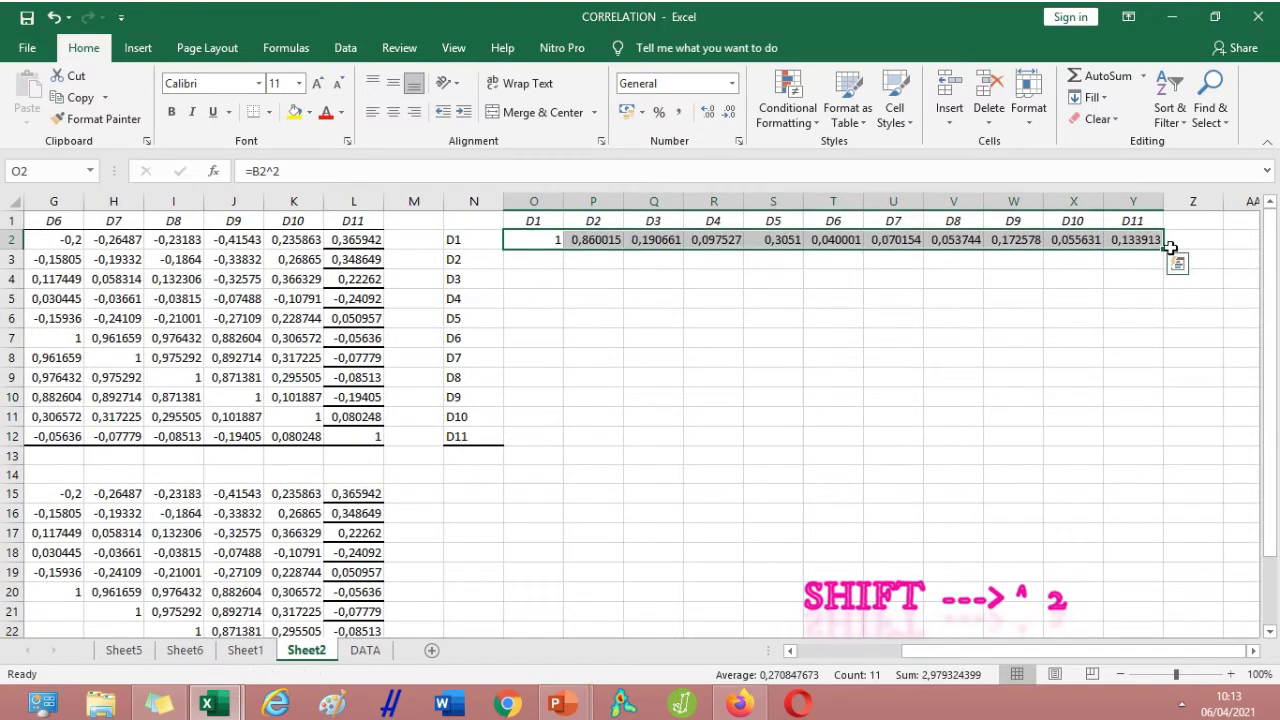
left_click_drag(1164, 249, 1168, 447)
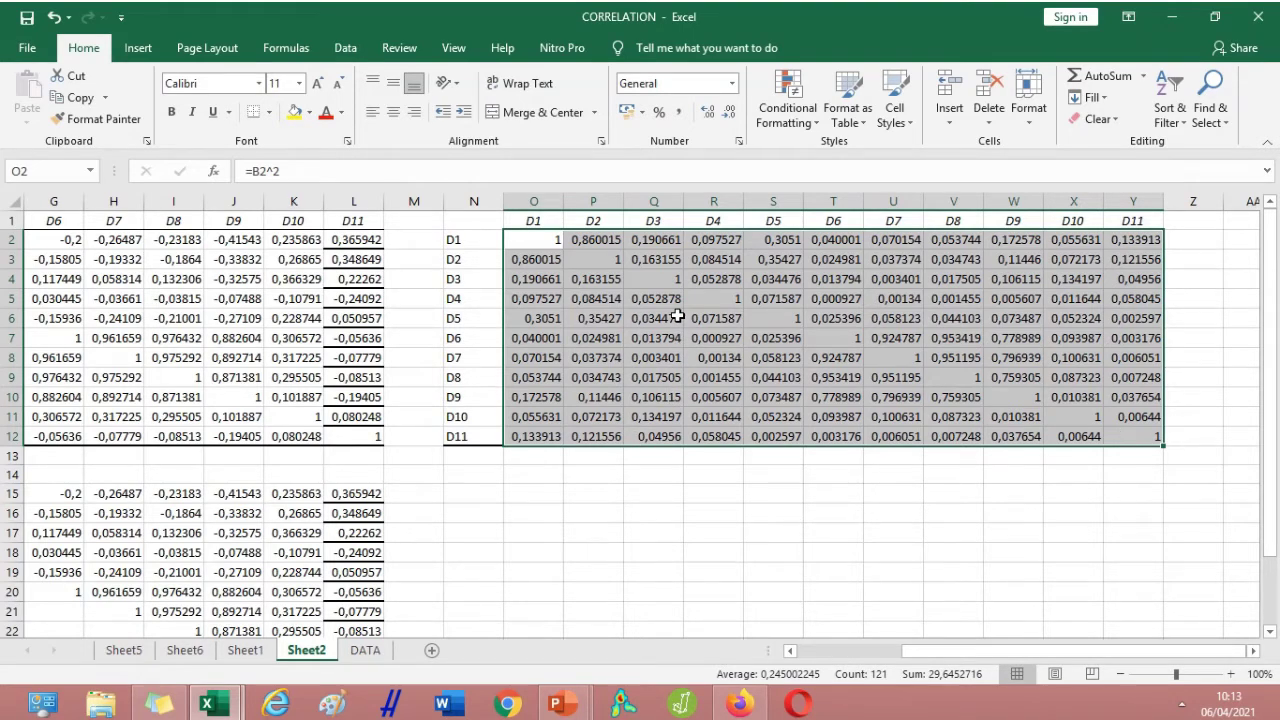
Highlight the squared correlations of D1 and D2 in cells O3 and P2 with yellow fill.
left_click(529, 259)
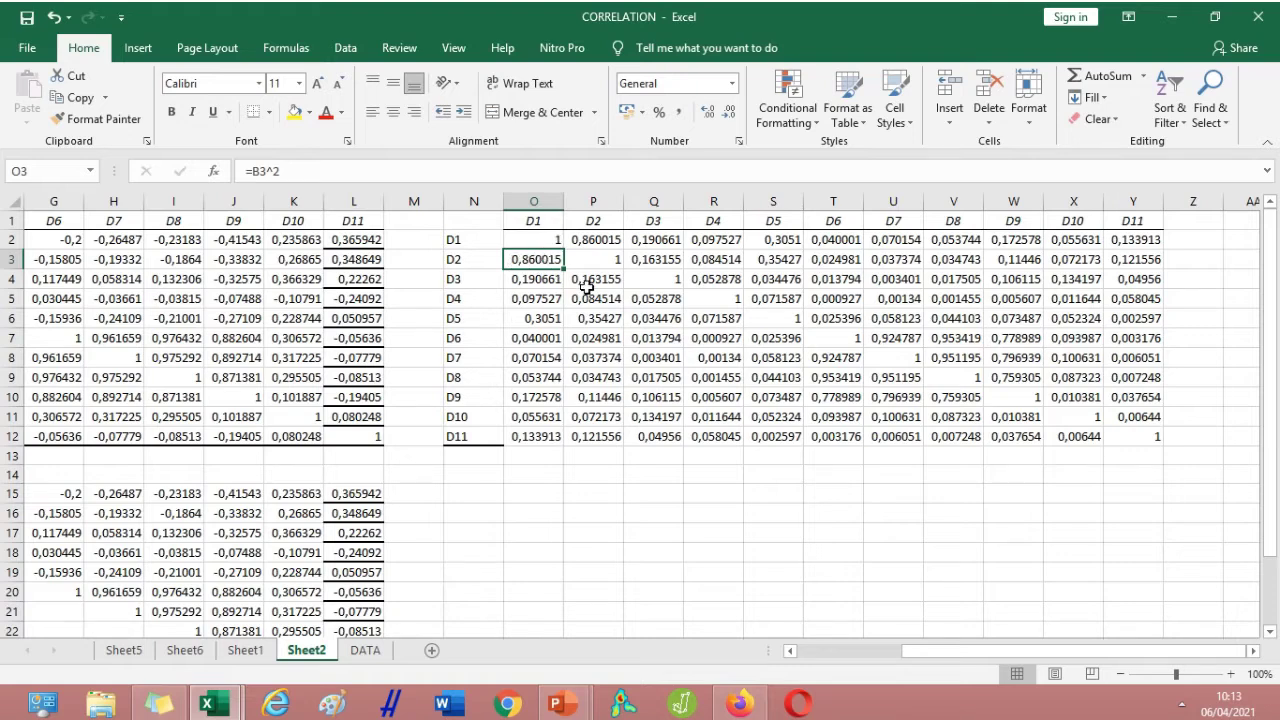
left_click(296, 112)
left_click(588, 240)
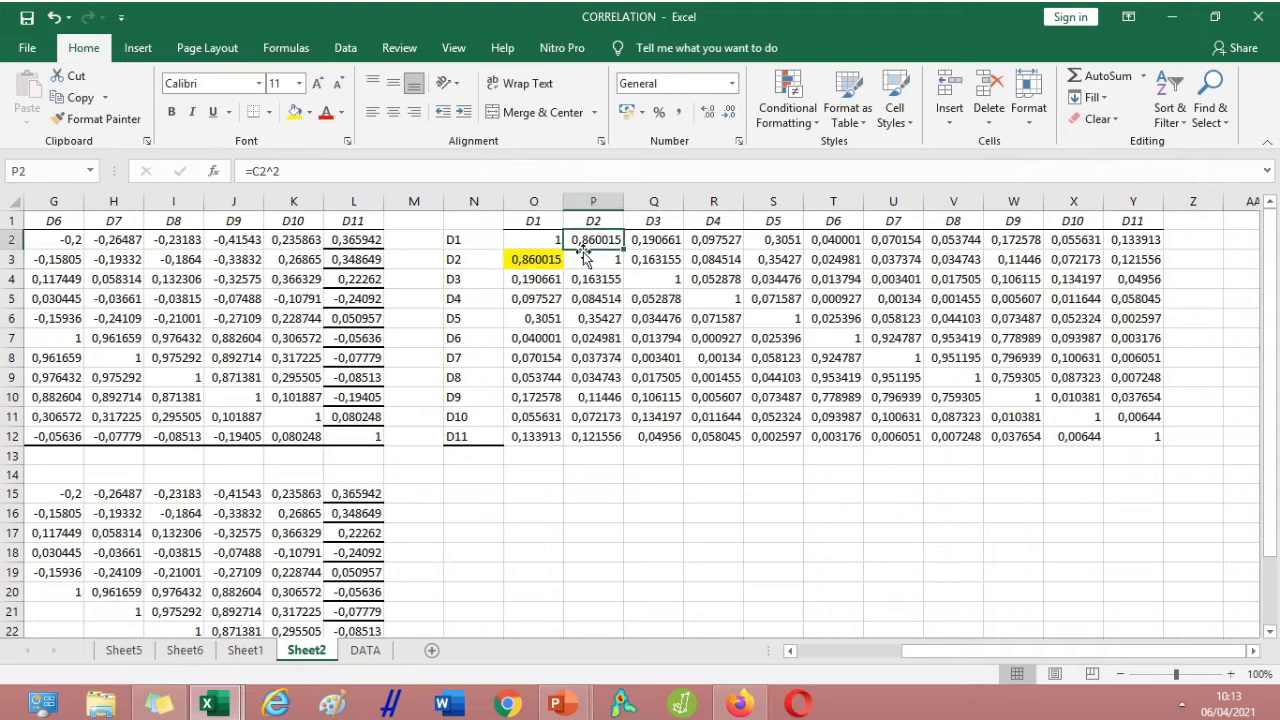
left_click(296, 112)
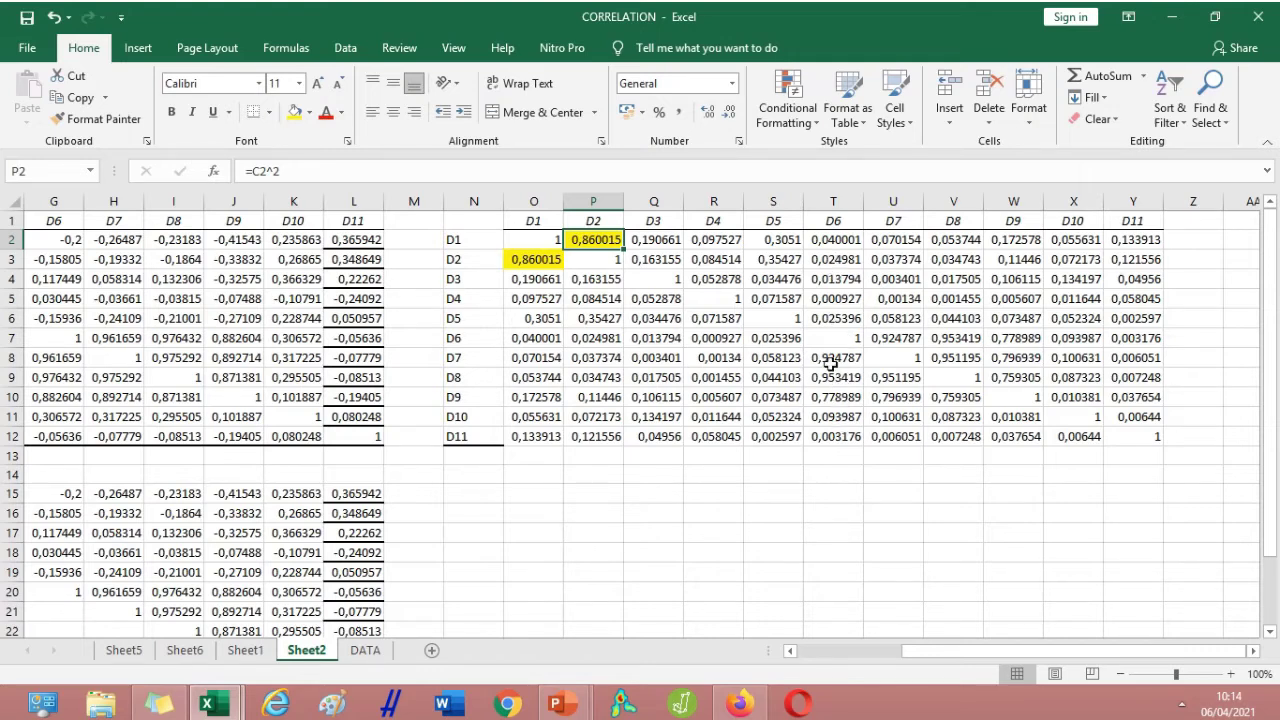
Highlight the D6 column values in T8:T11 with yellow fill.
left_click_drag(832, 358, 832, 410)
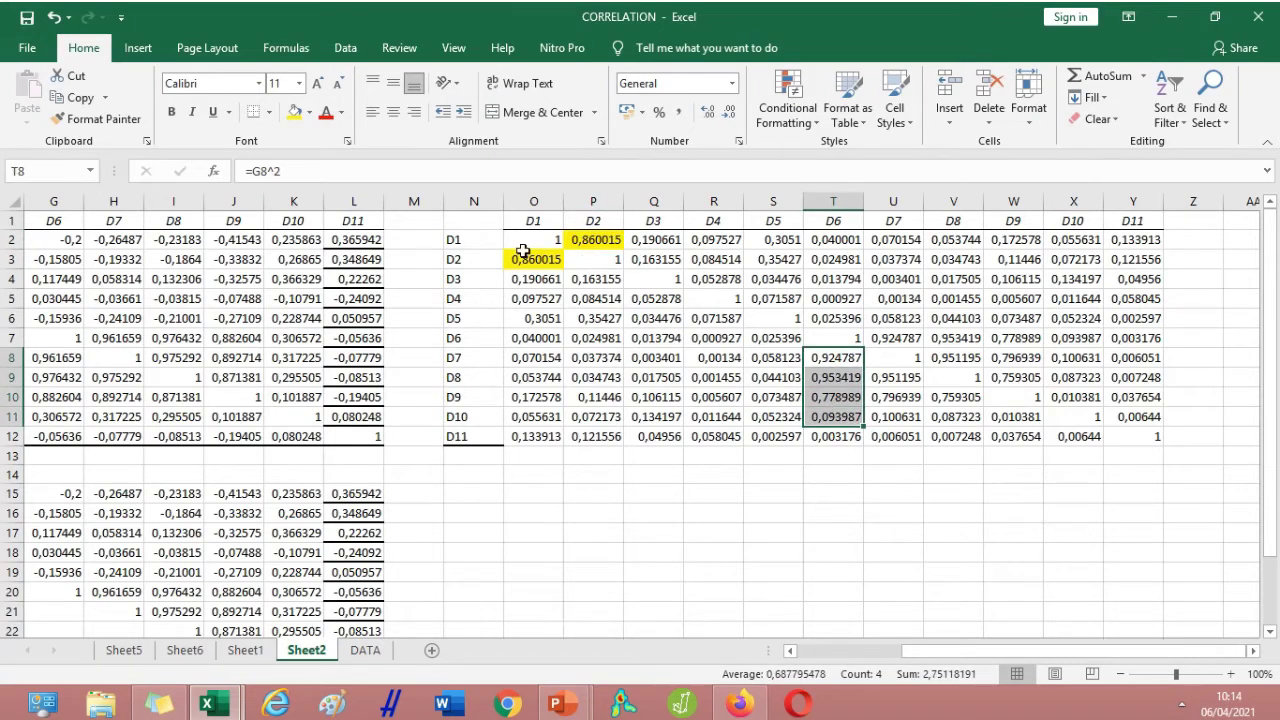
left_click(294, 111)
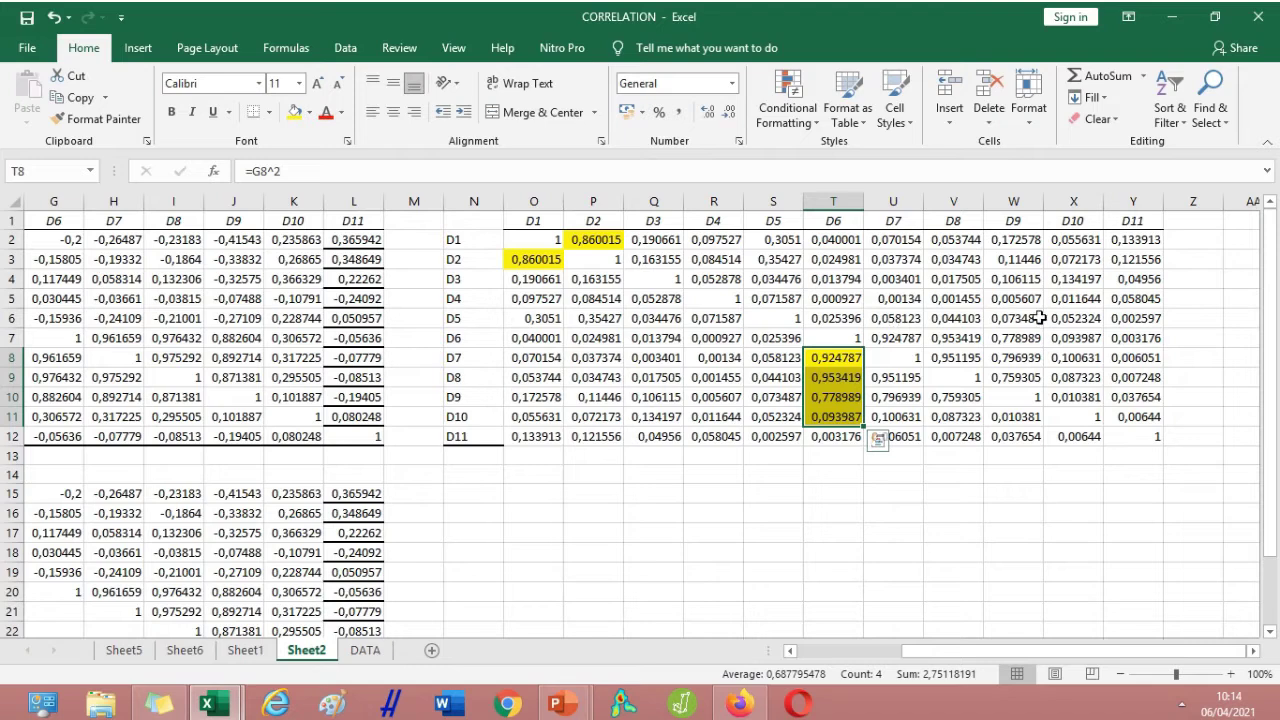
left_click(901, 341)
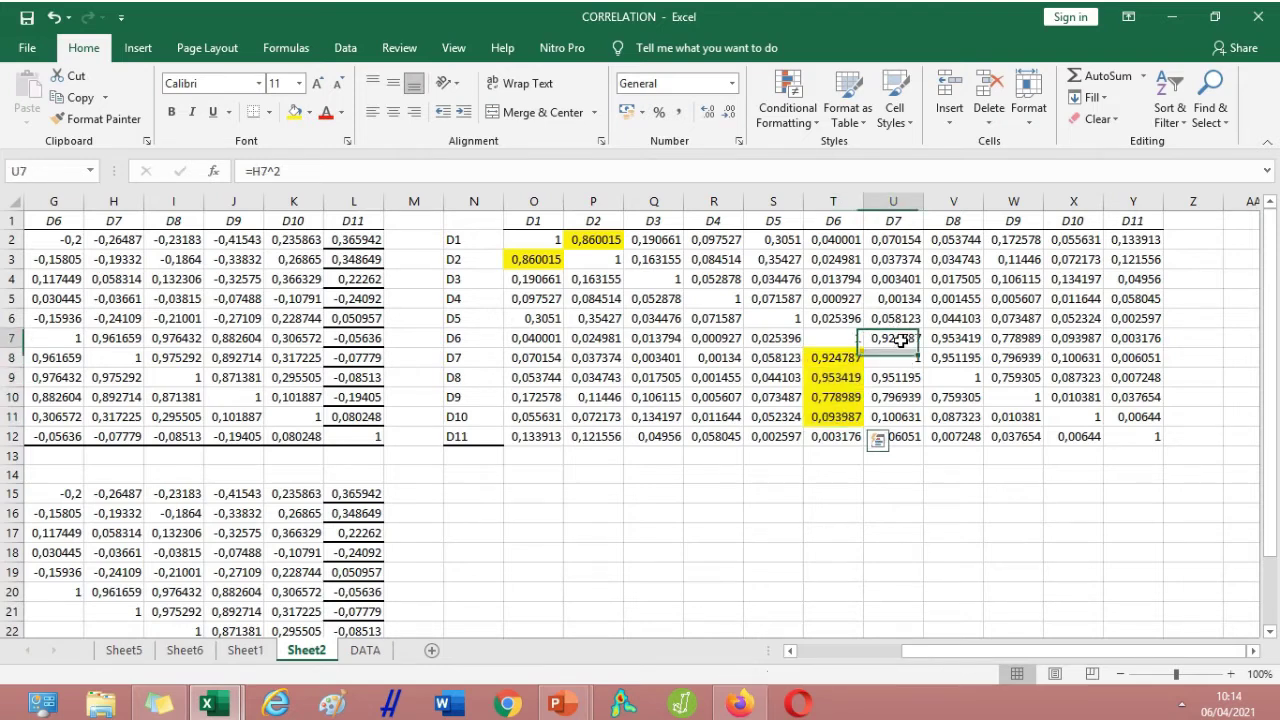
left_click(979, 343)
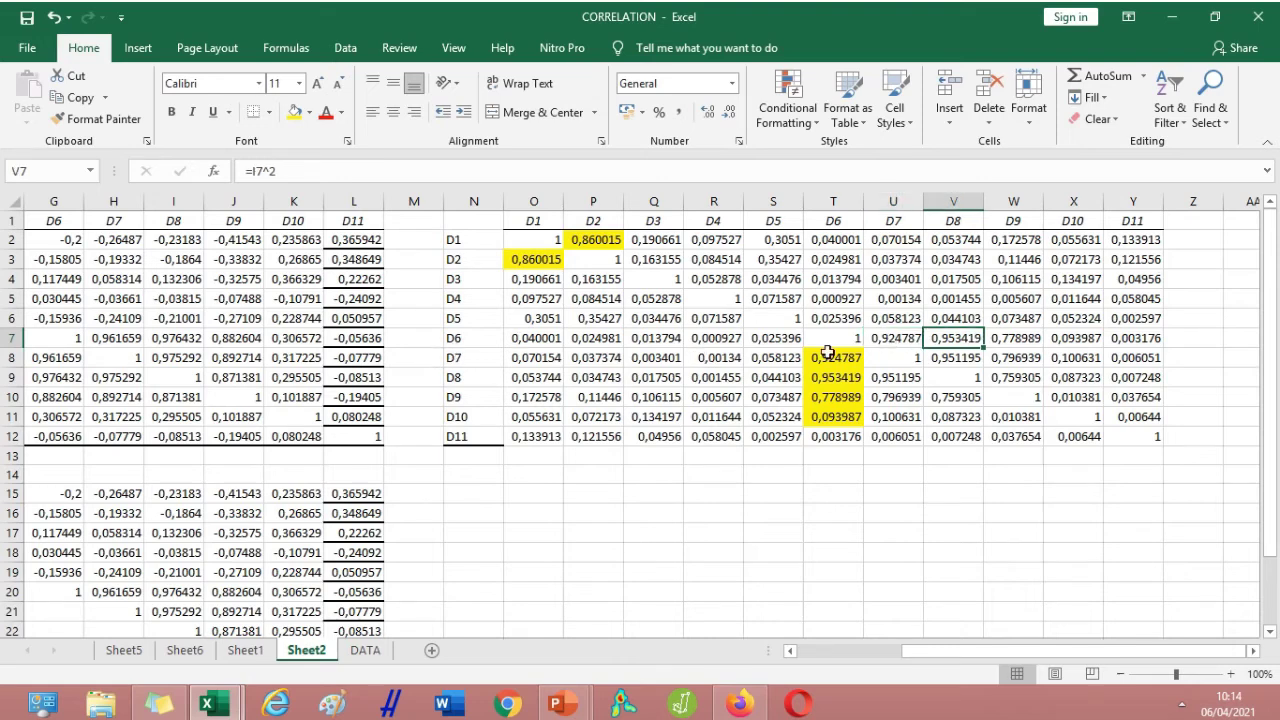
left_click(878, 341)
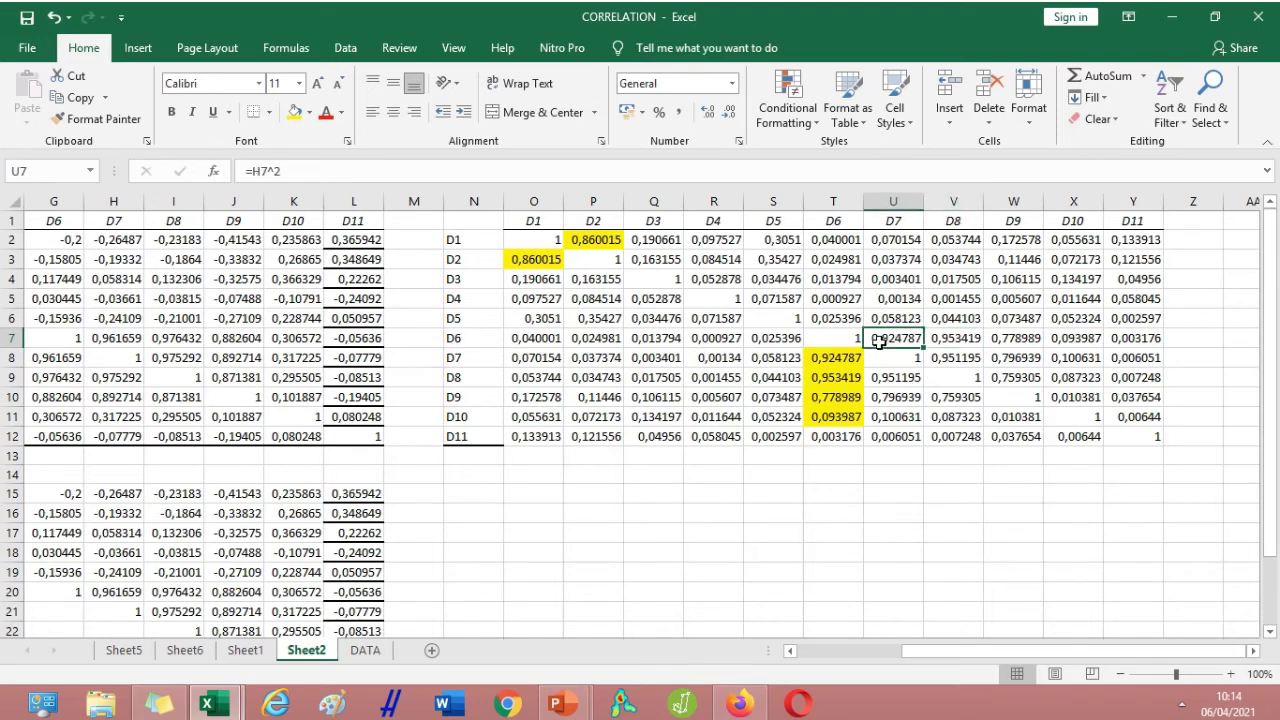
left_click(1030, 342, "shift")
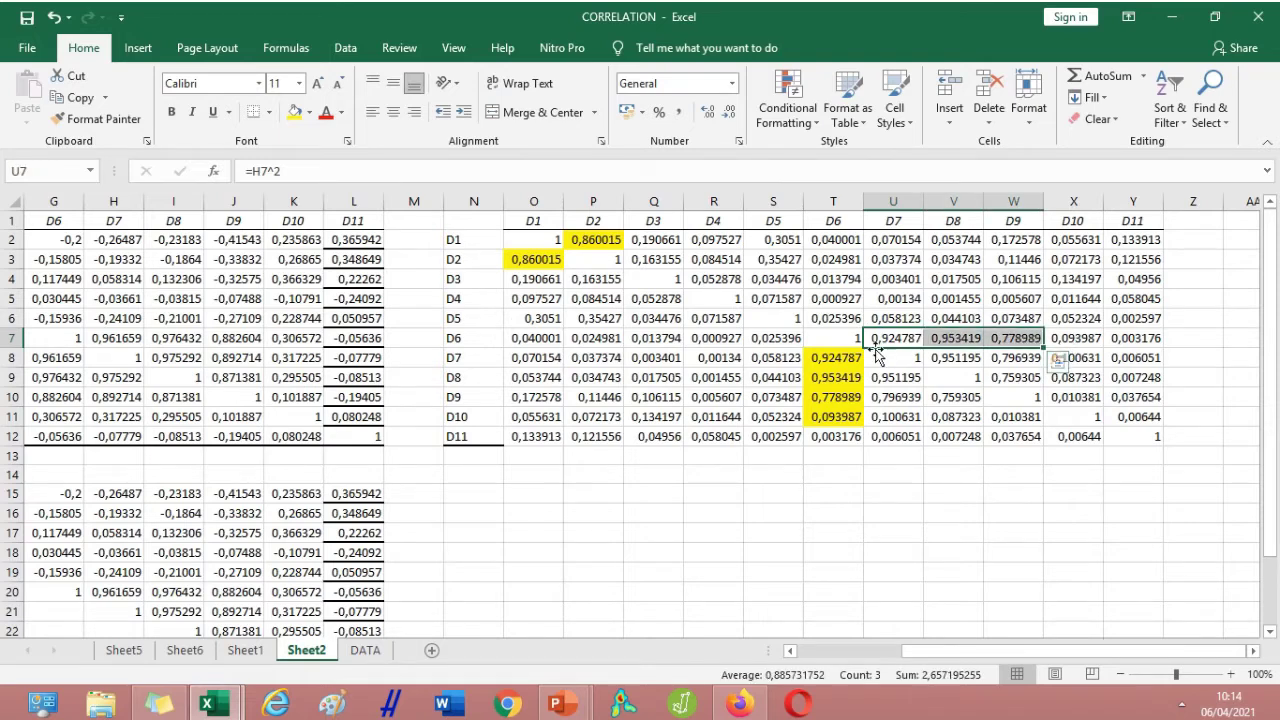
Change the fill of cell T11 to white so only T8:T10 stay highlighted.
left_click(848, 418)
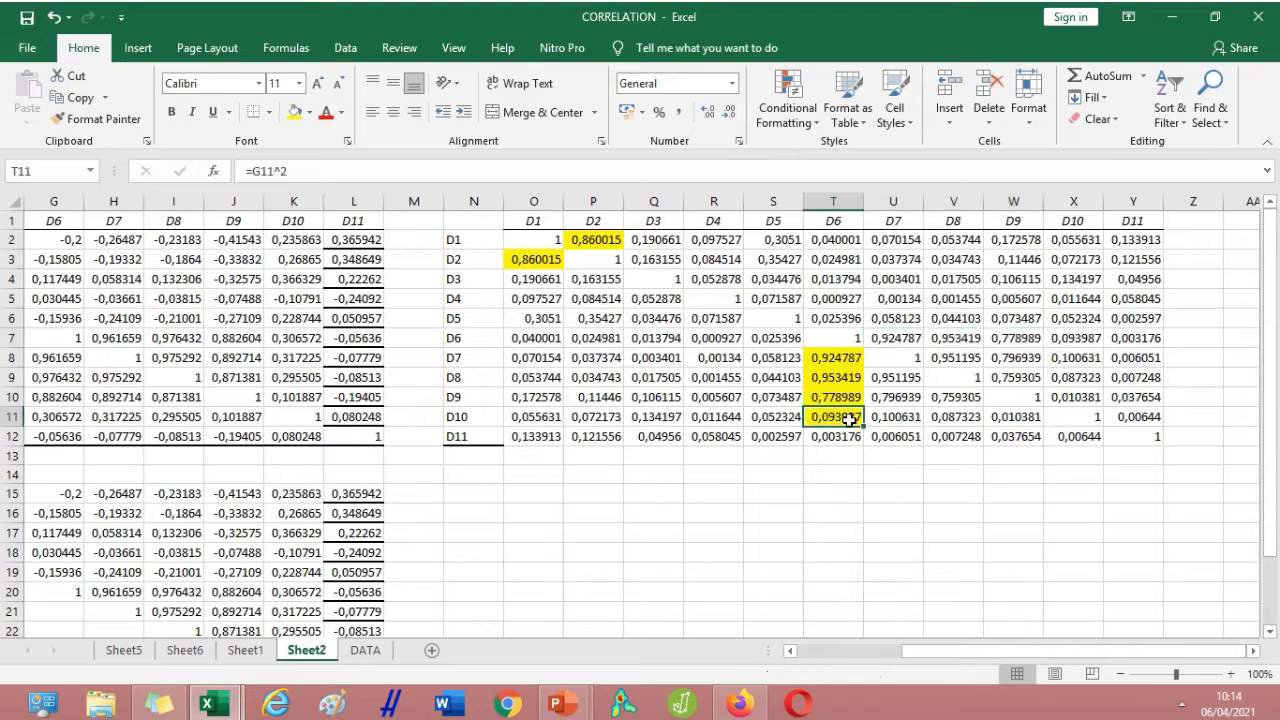
left_click(309, 112)
left_click(297, 153)
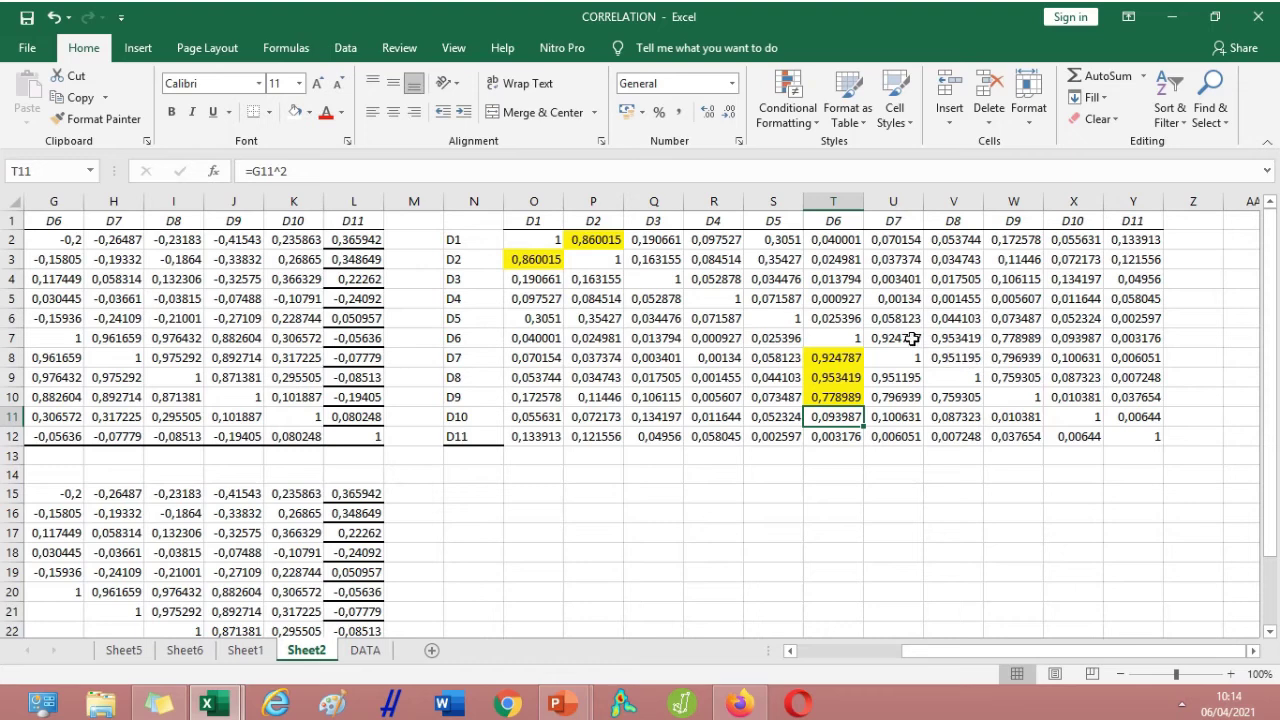
Highlight the D6 row values in U7:W7 with yellow fill.
left_click_drag(895, 338, 1015, 339)
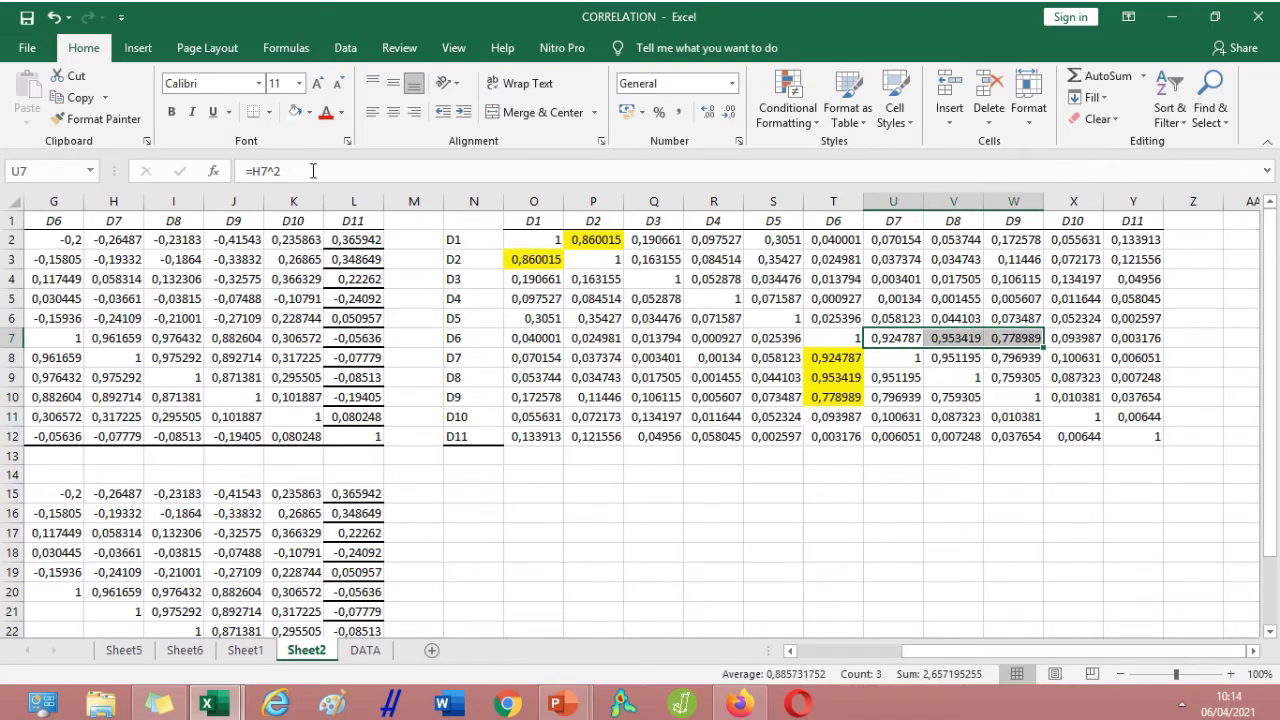
left_click(312, 113)
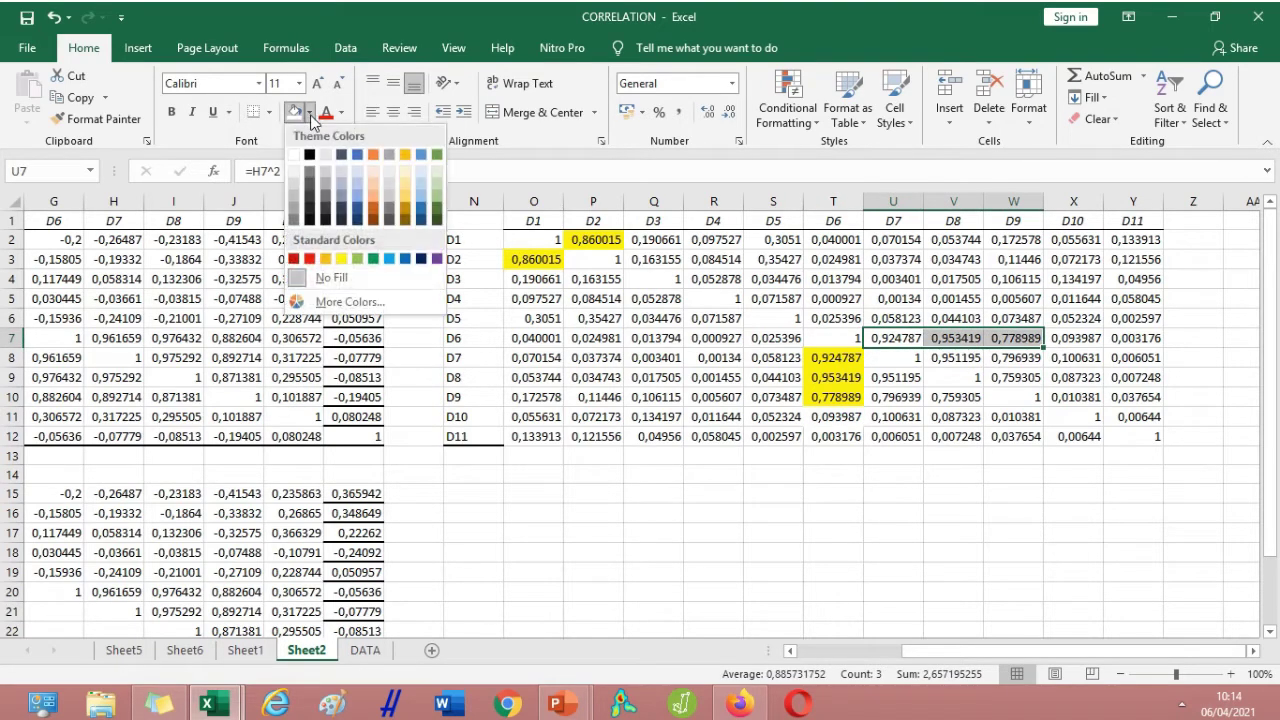
left_click(345, 262)
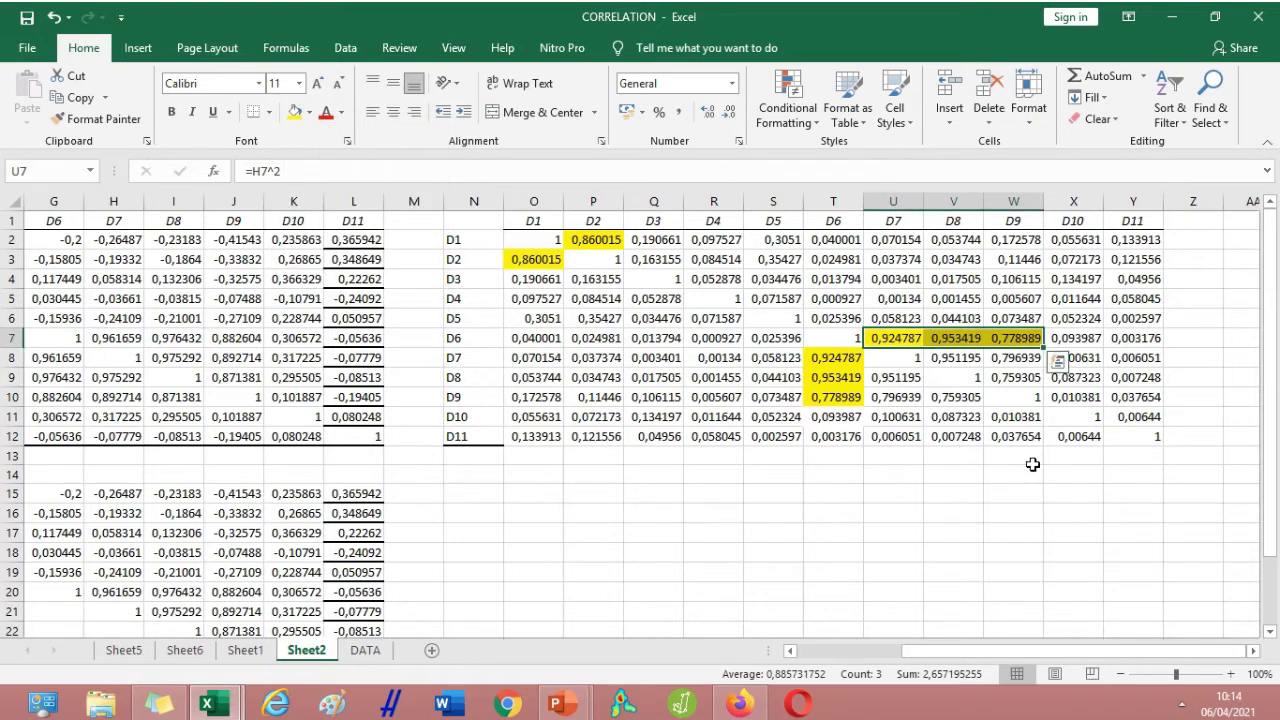
Highlight the D7 values in U9:U10 and V8:W8 with yellow fill.
left_click_drag(890, 380, 895, 398)
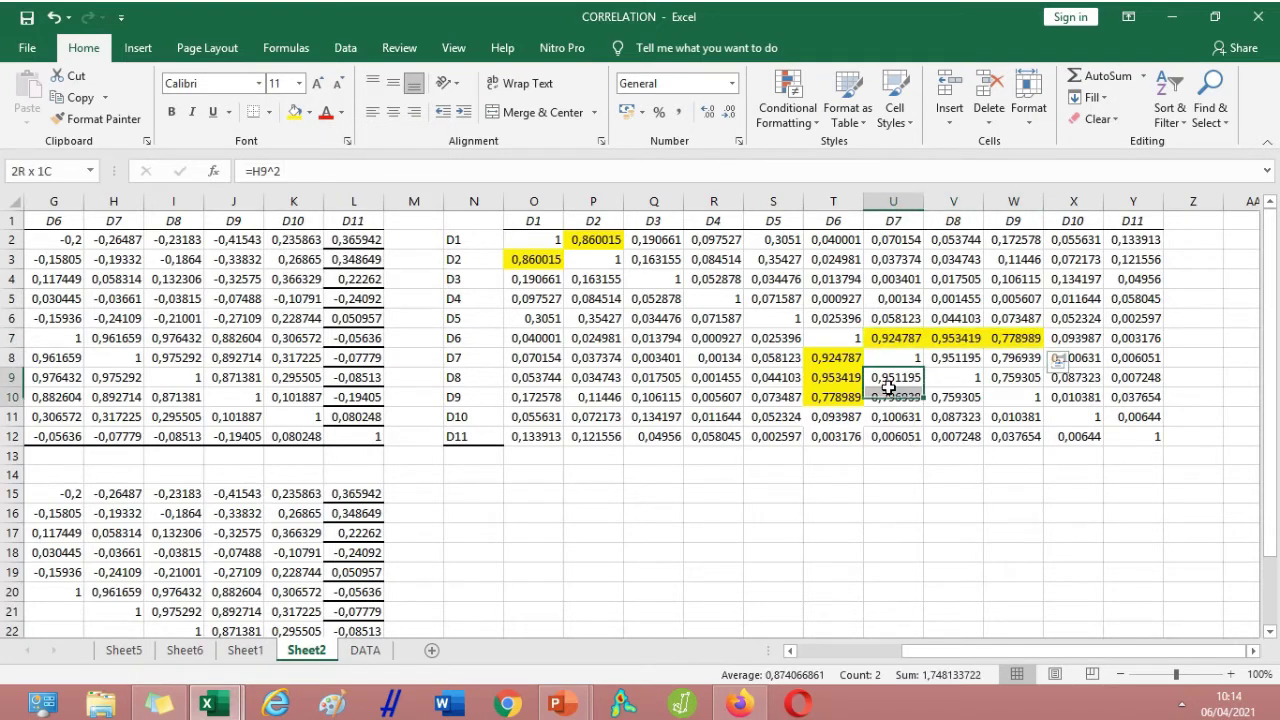
left_click(295, 112)
left_click(955, 358)
left_click_drag(984, 357, 1015, 358)
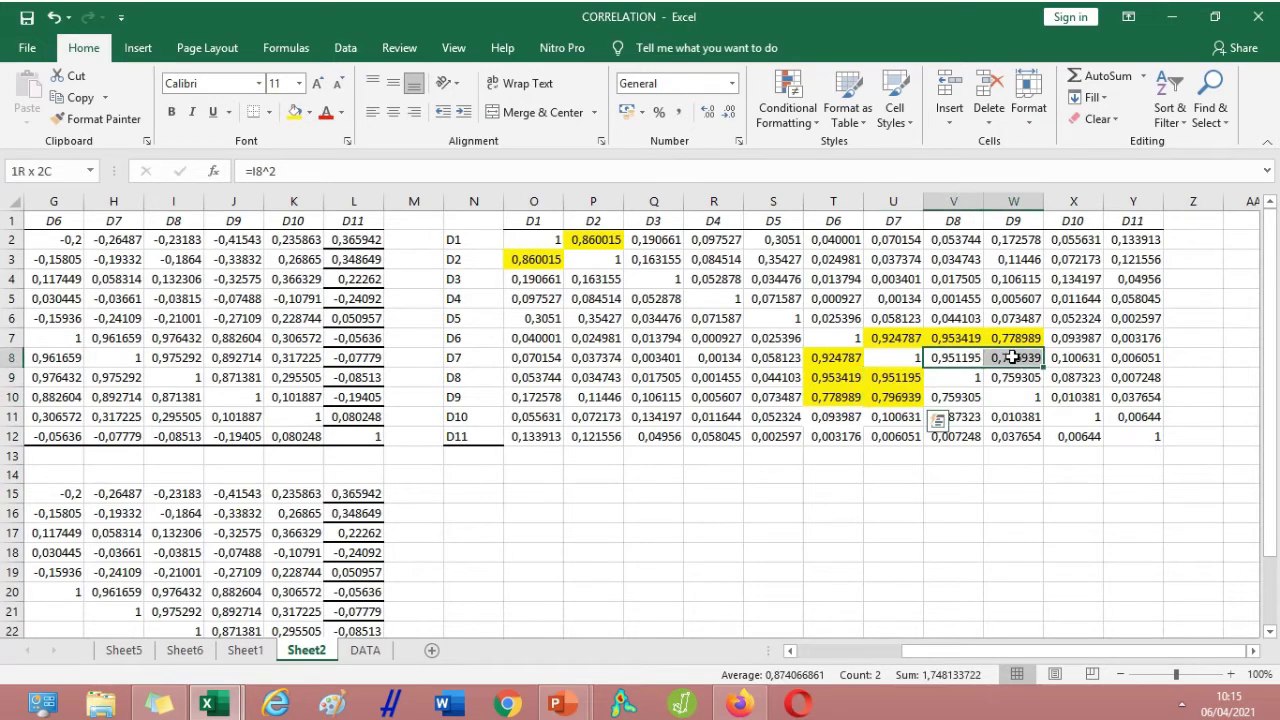
left_click(300, 115)
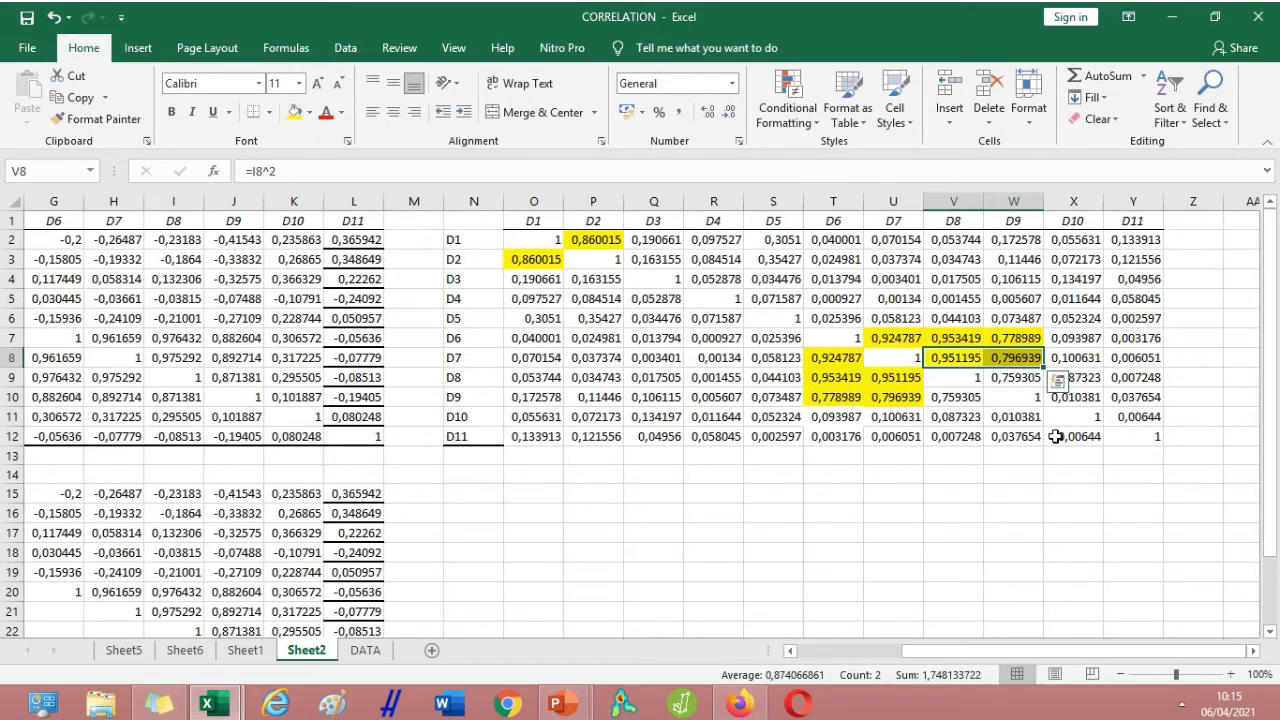
left_click(1073, 513)
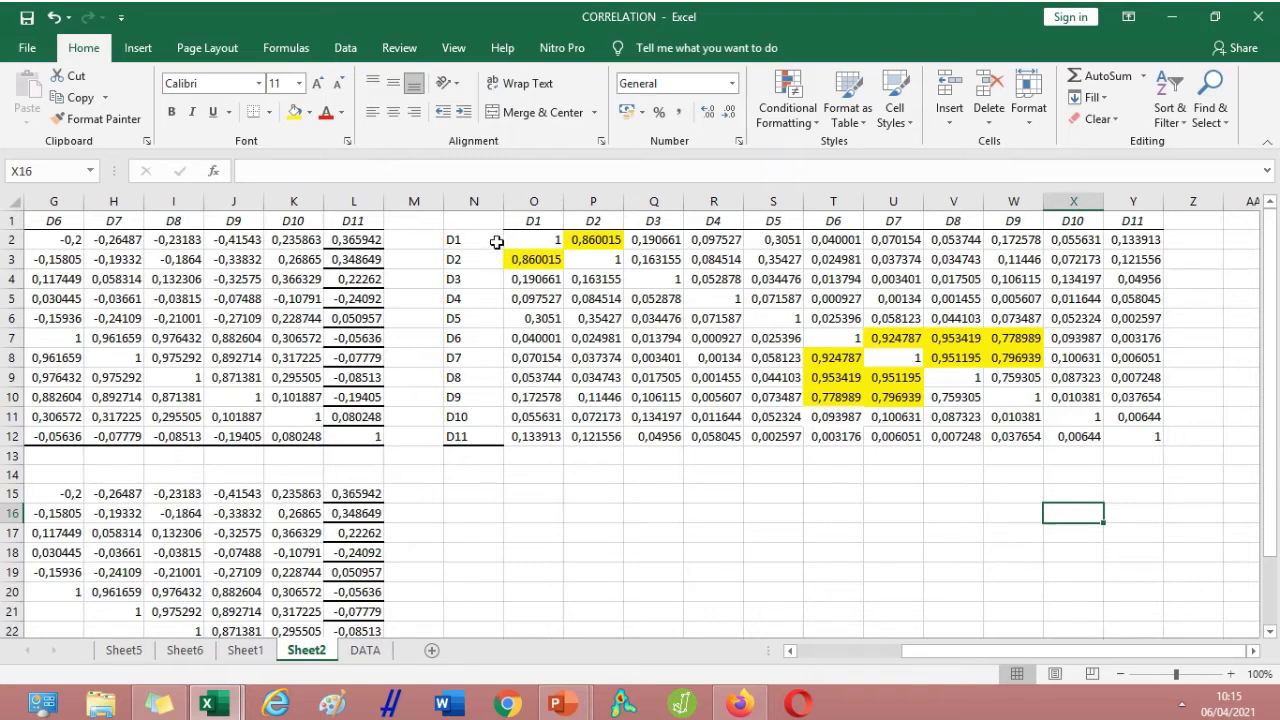
Enter the labels U1, U2, U3 and U4 in cells N15:N18 below the squared correlation table.
left_click(457, 242)
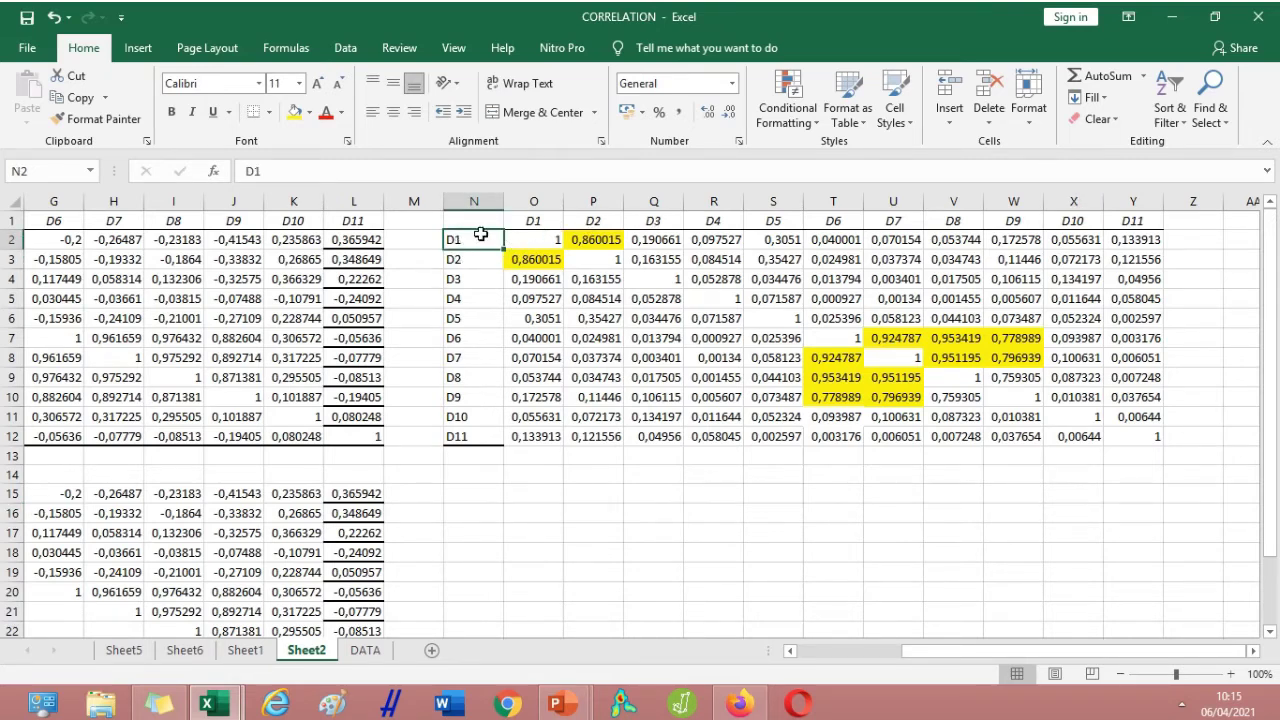
left_click(487, 496)
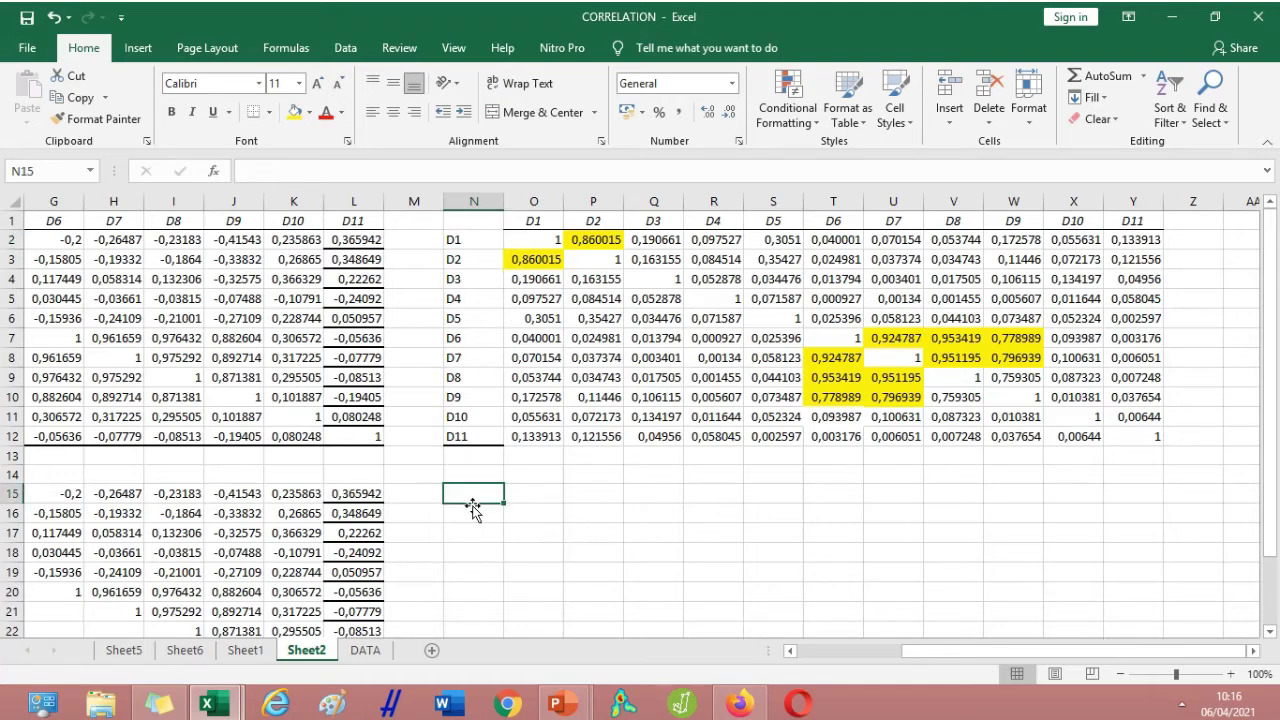
type("U1")
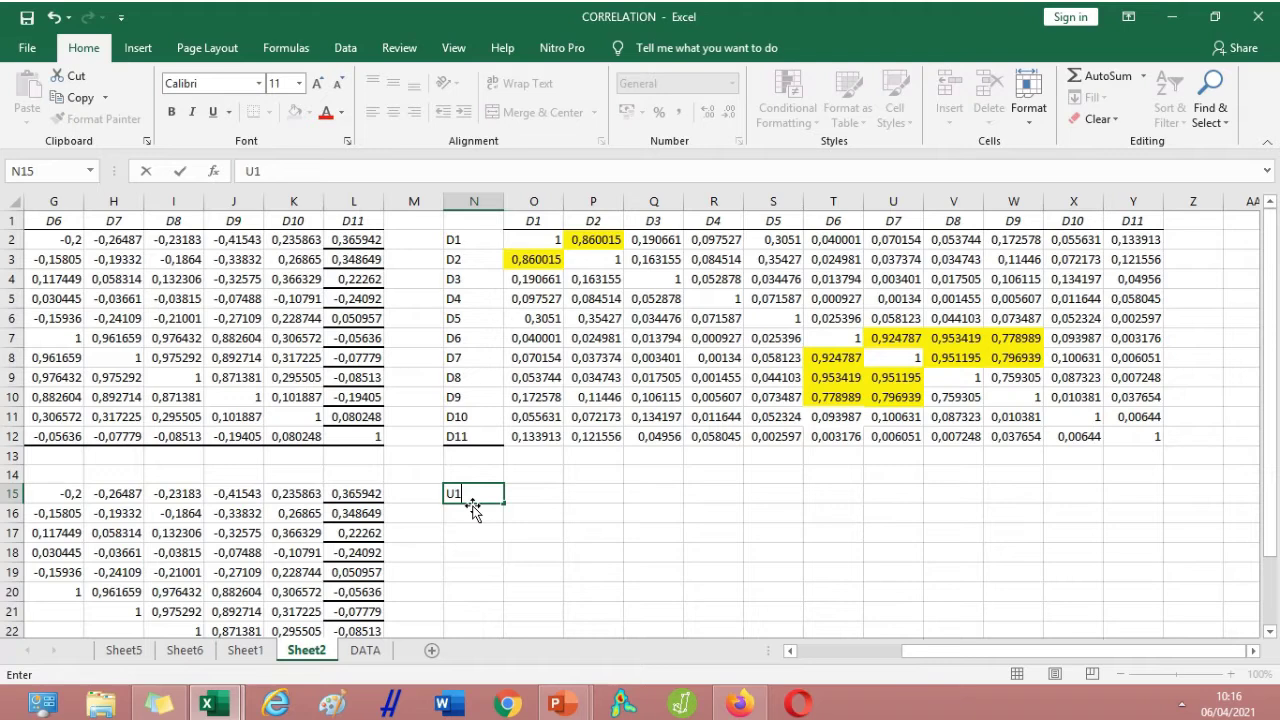
key("Return")
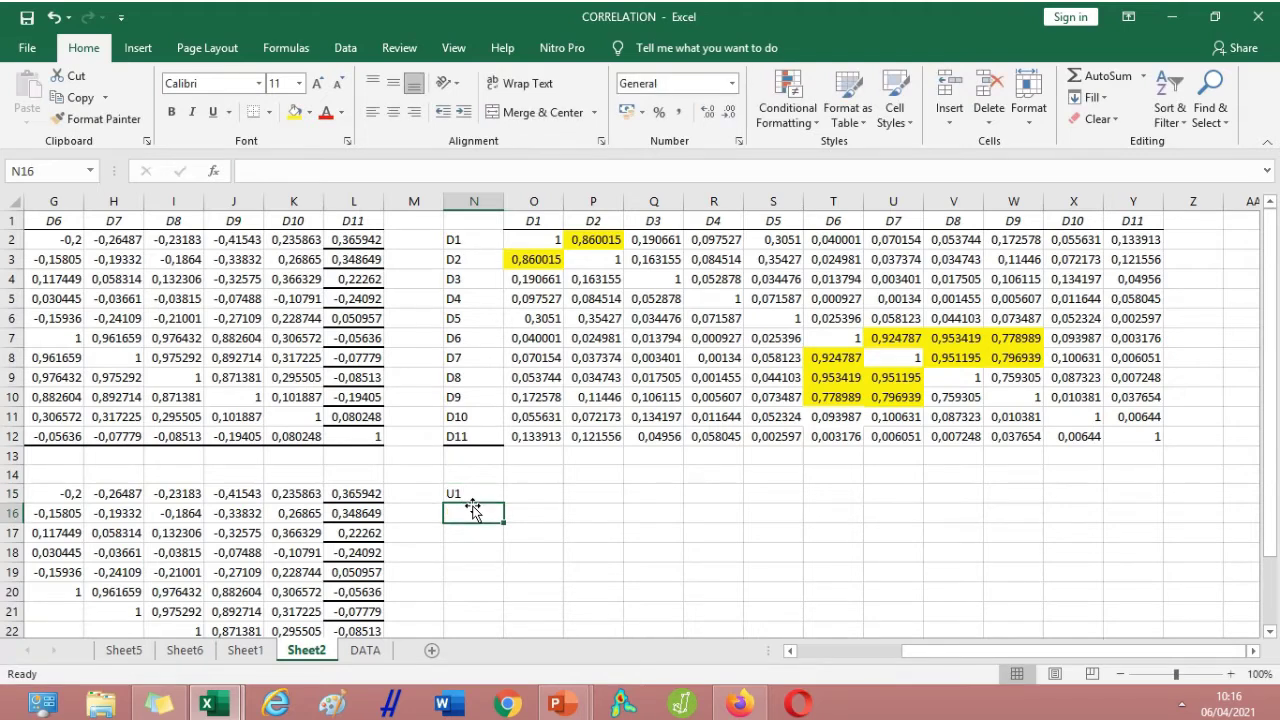
type("U2")
key("Return")
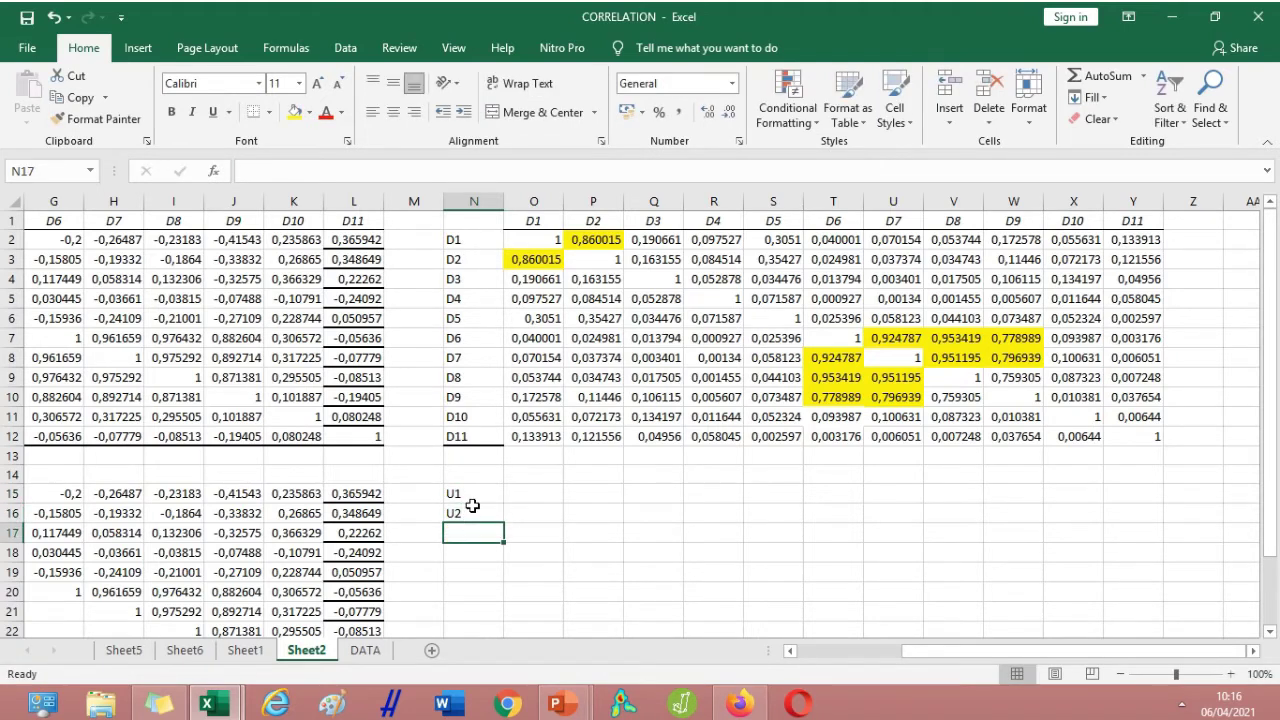
type("U")
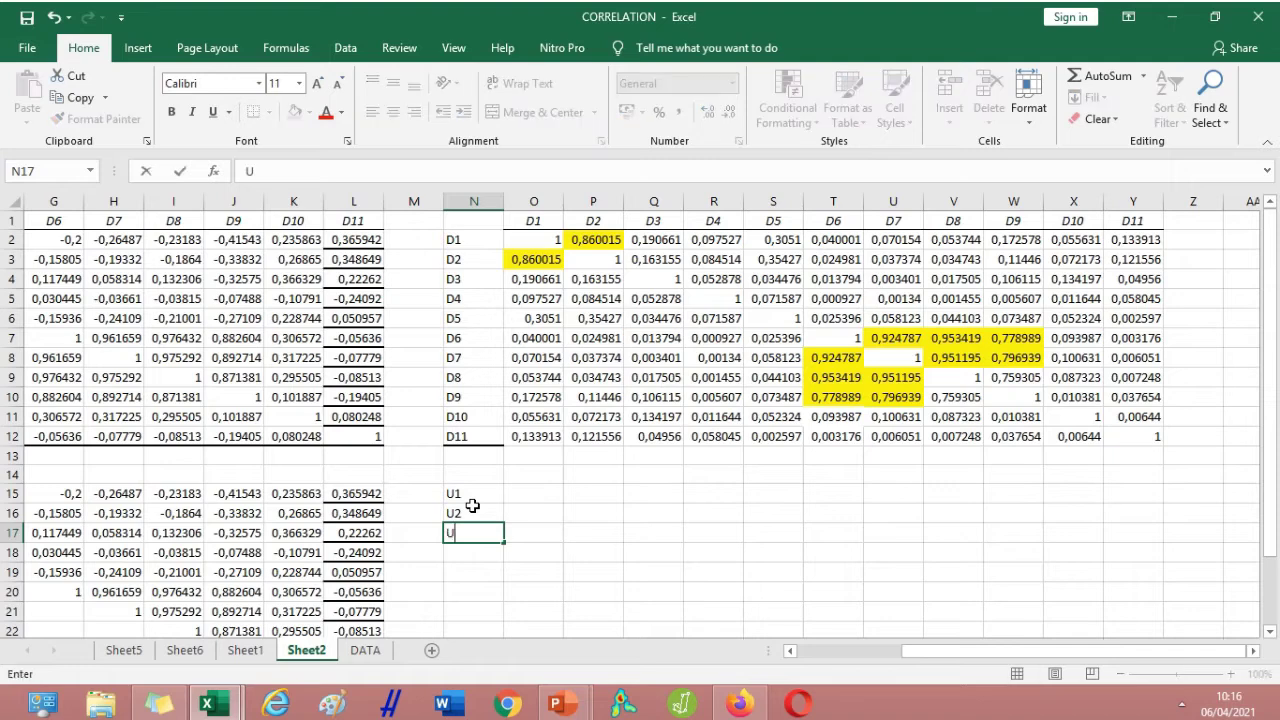
type("3")
key("Return")
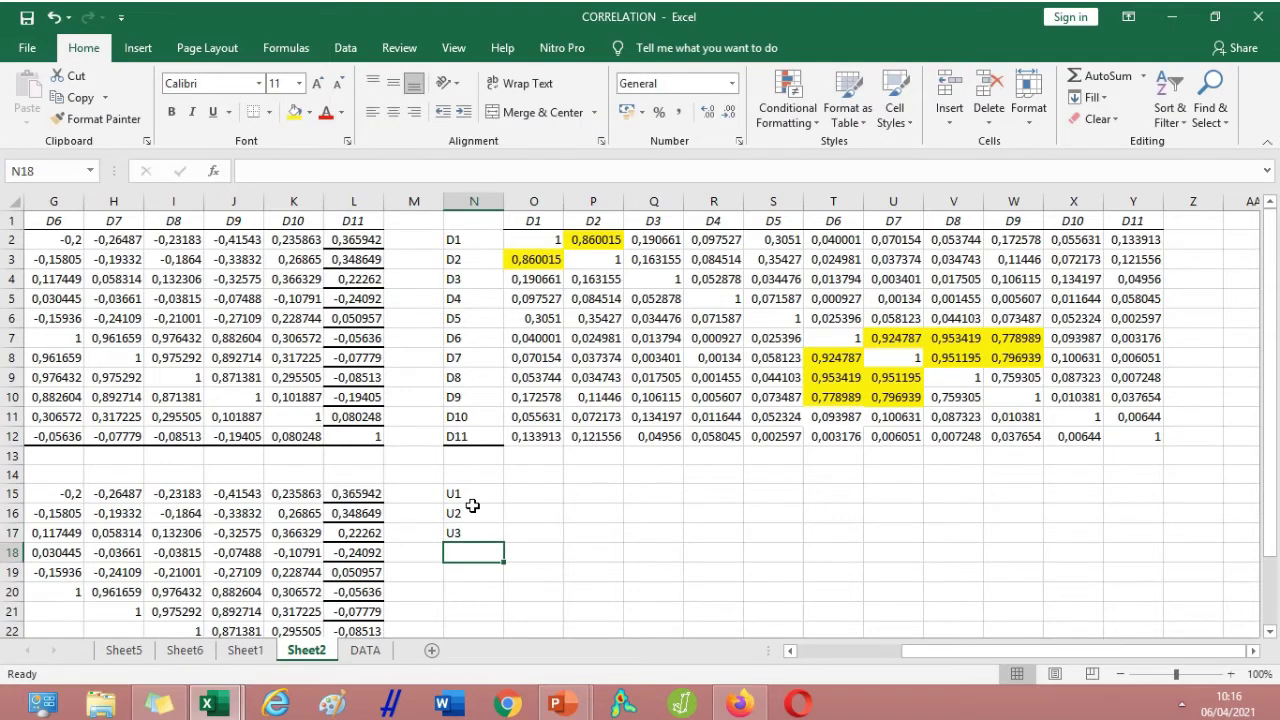
type("U4")
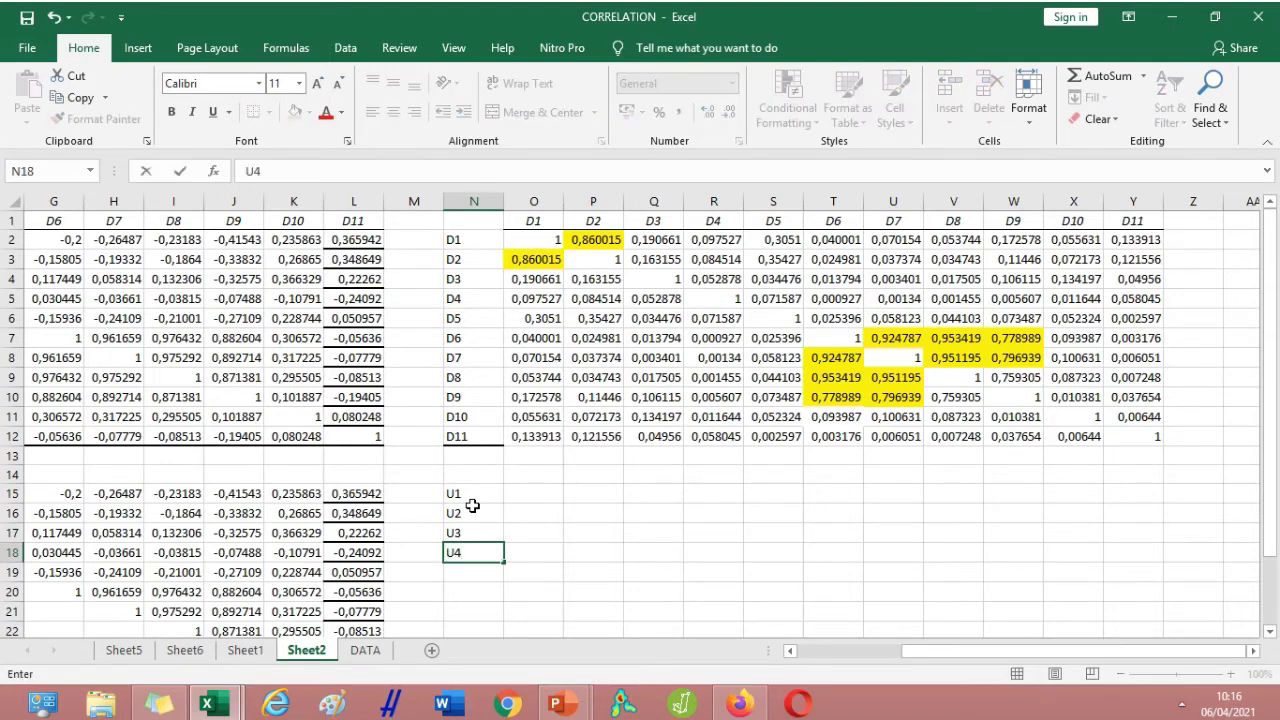
key("Return")
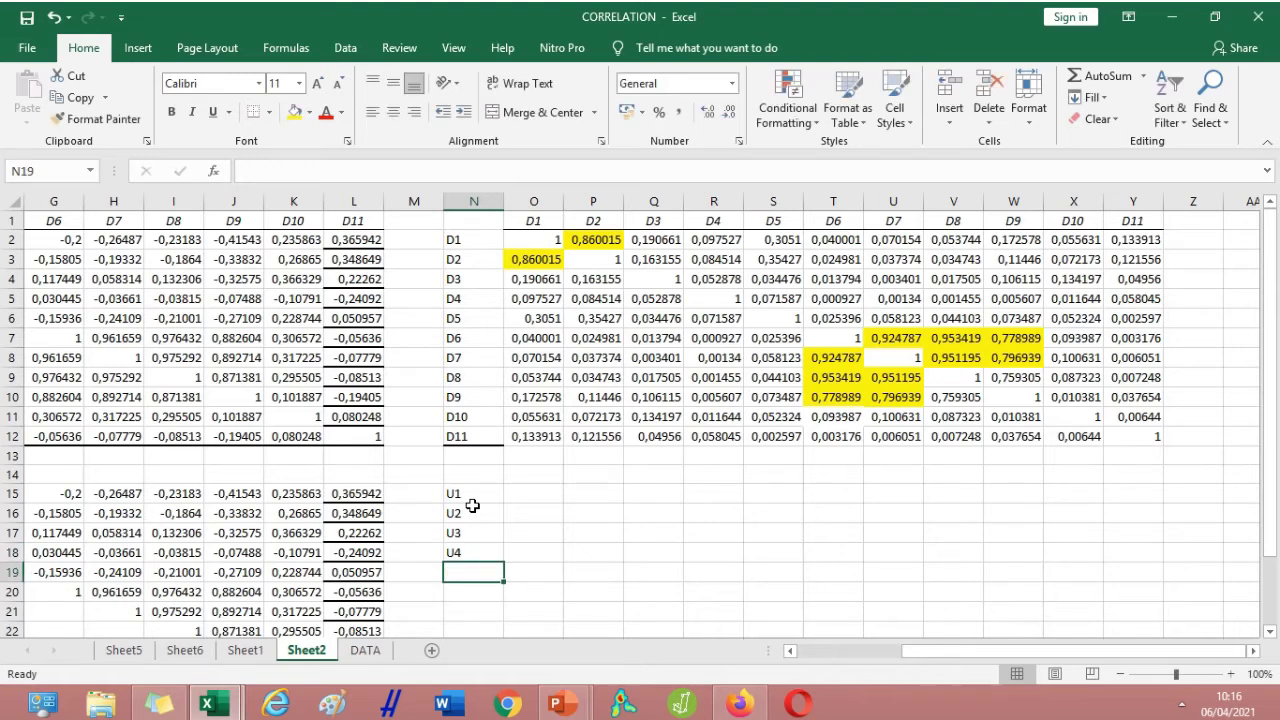
Enter the label U5 in N19 and copy the D1–D11 headers from O1:Y1 into row 14 starting at O14.
type("U5")
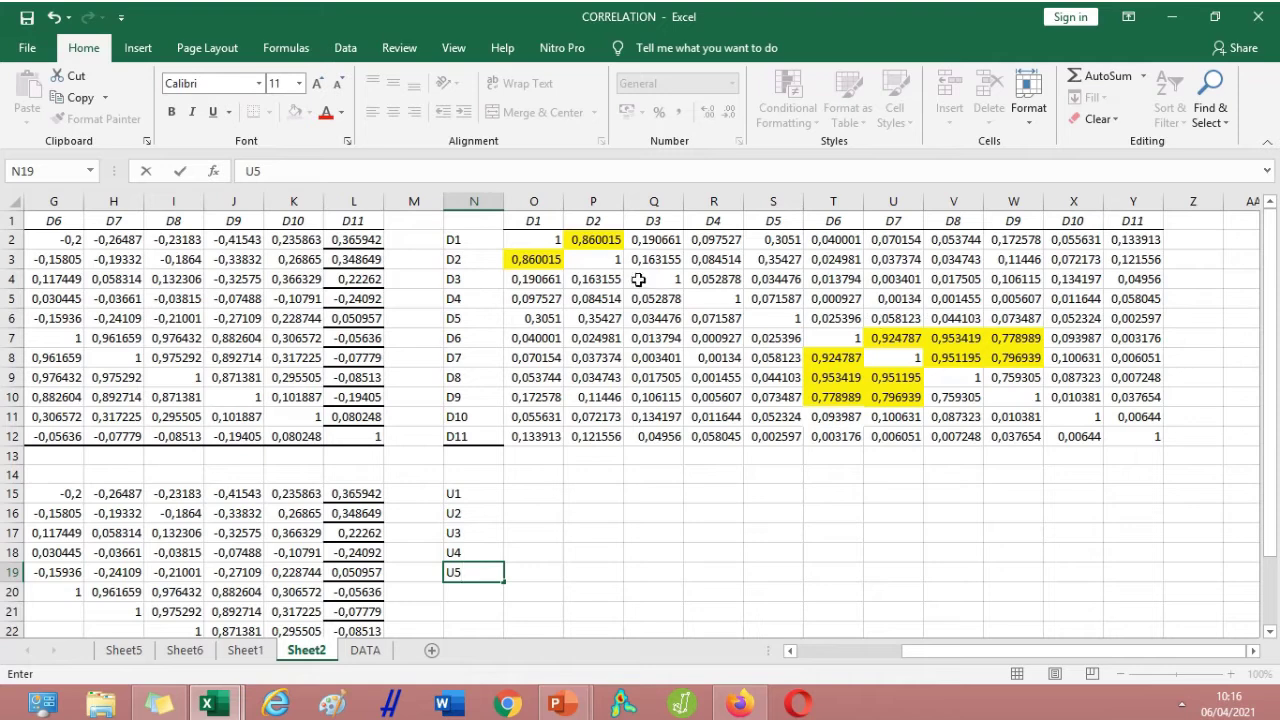
left_click_drag(541, 220, 1137, 222)
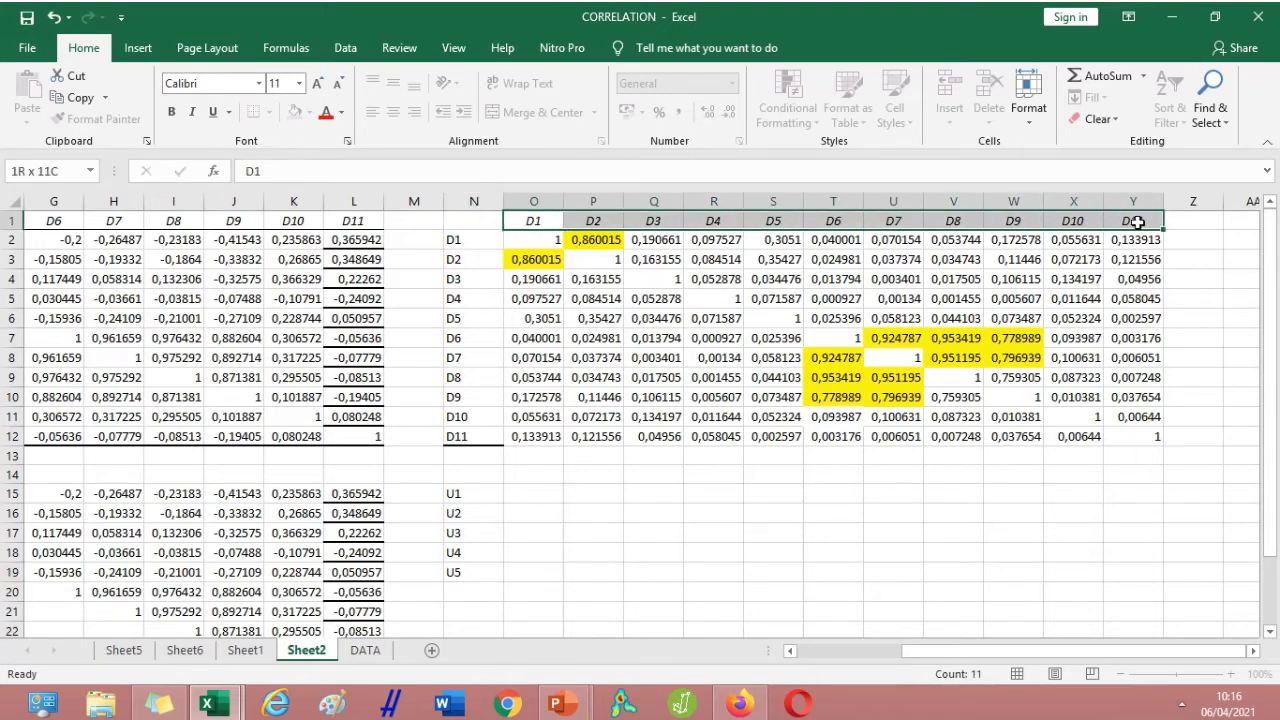
left_click(80, 97)
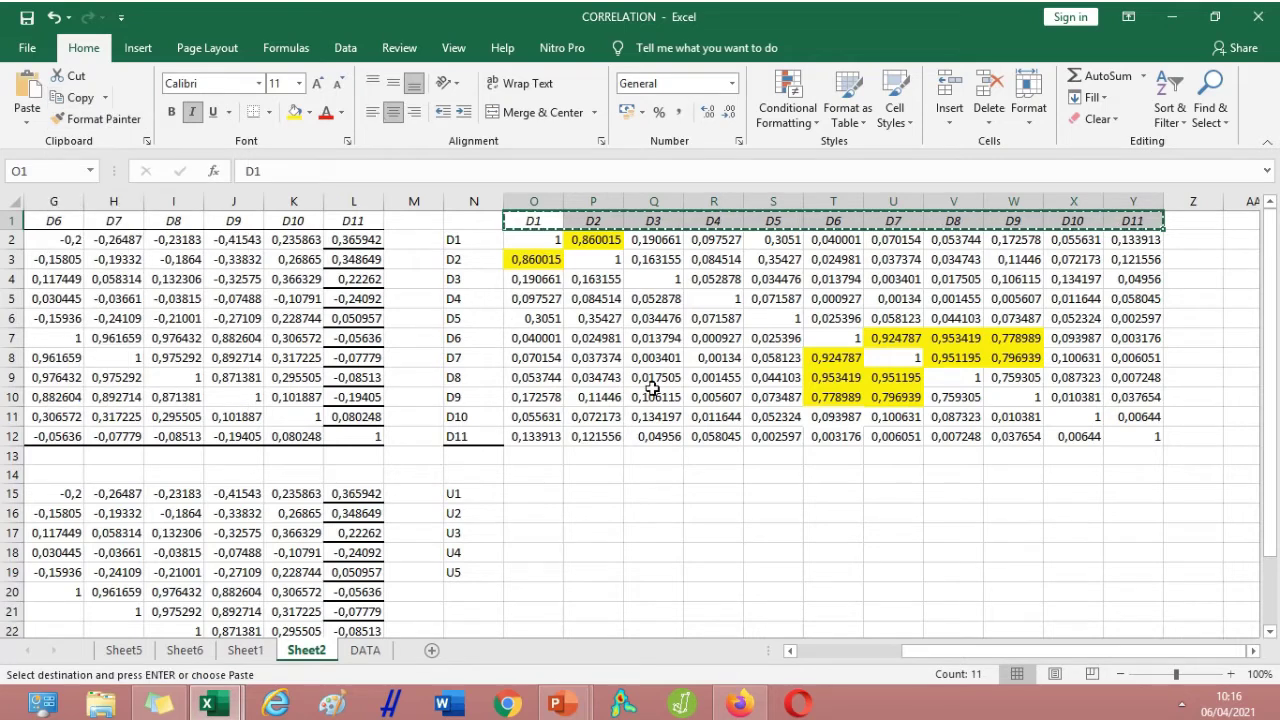
left_click(531, 480)
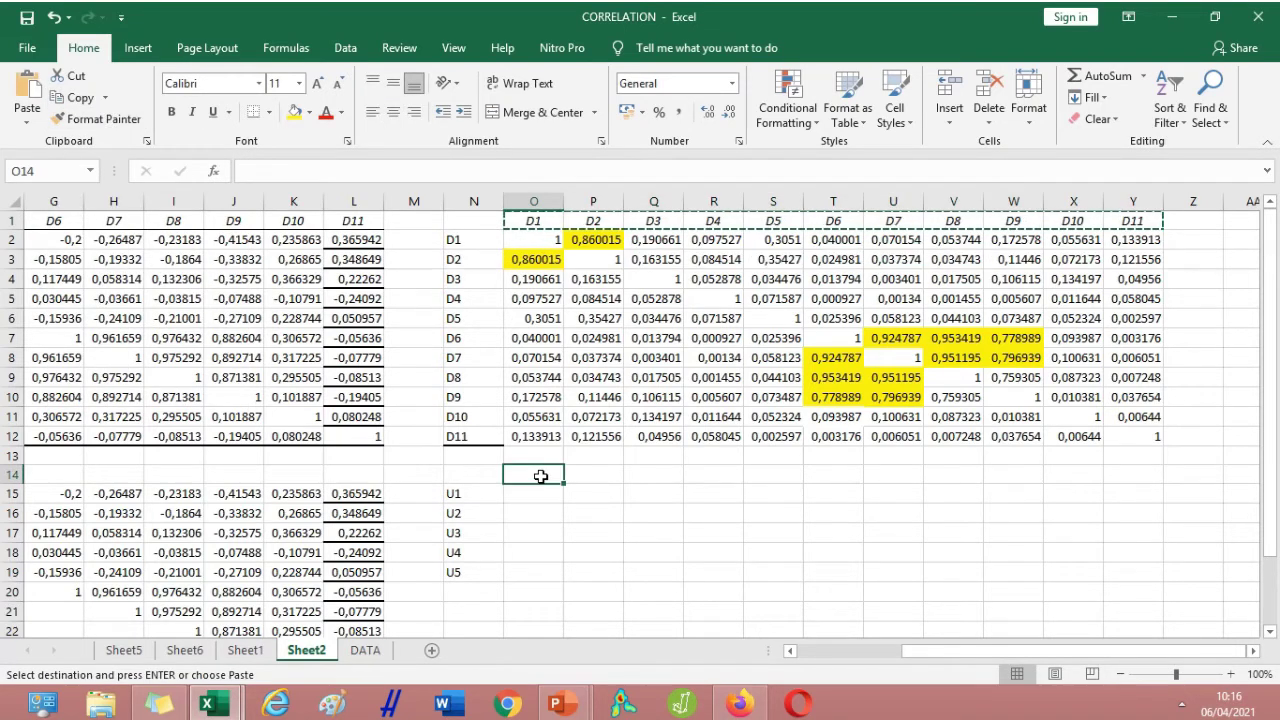
key("ctrl+v")
left_click(524, 513)
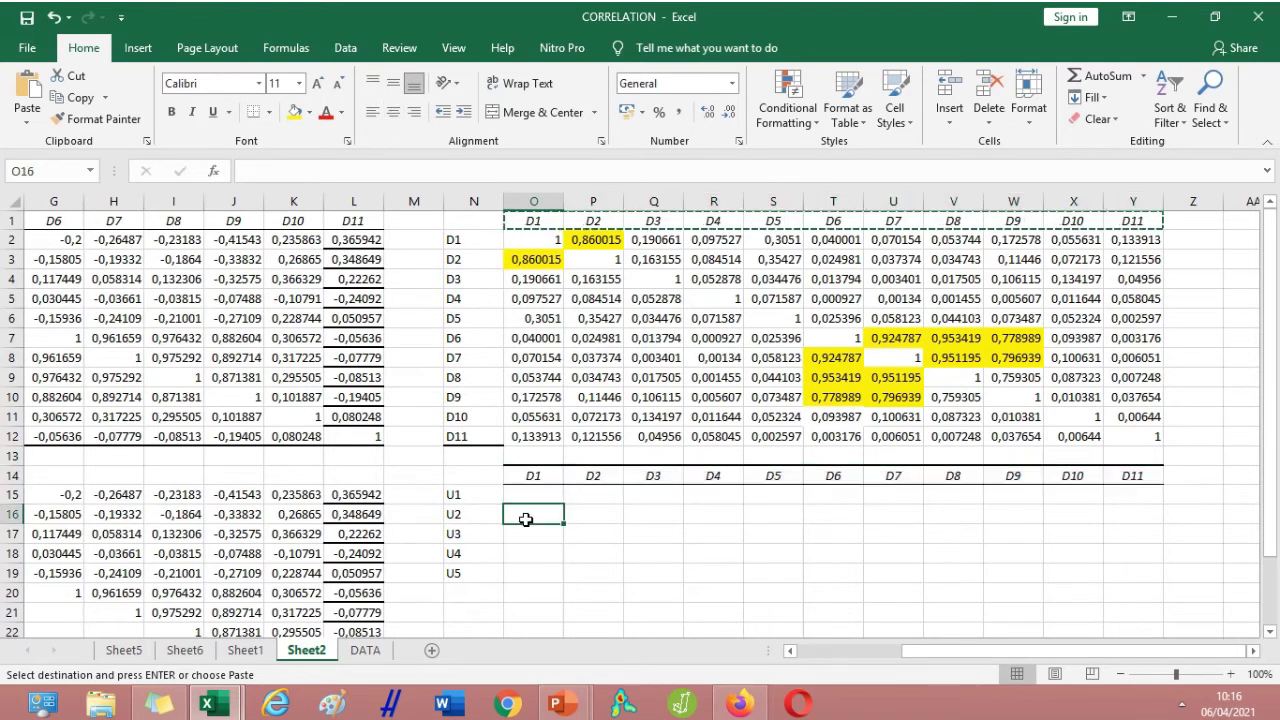
Fill the D1, D3 and D6 header cells O14, Q14 and T14 above the U rows with red.
left_click(451, 495)
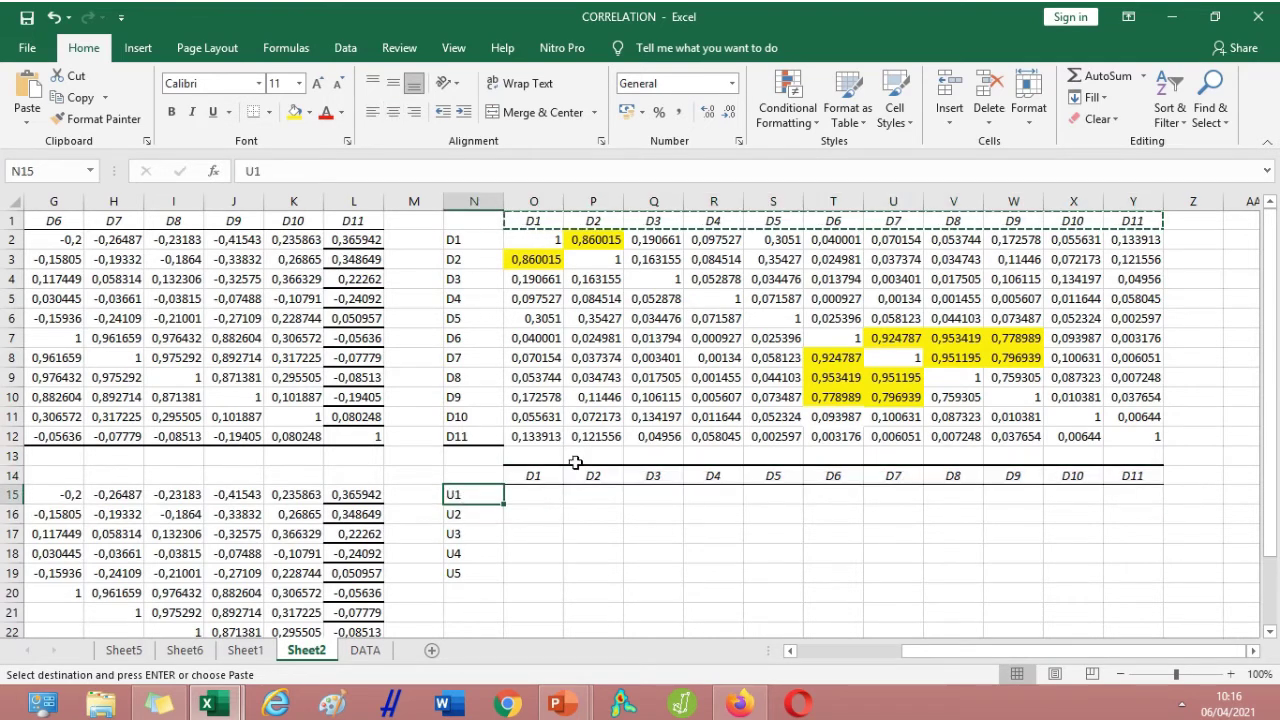
left_click(533, 477)
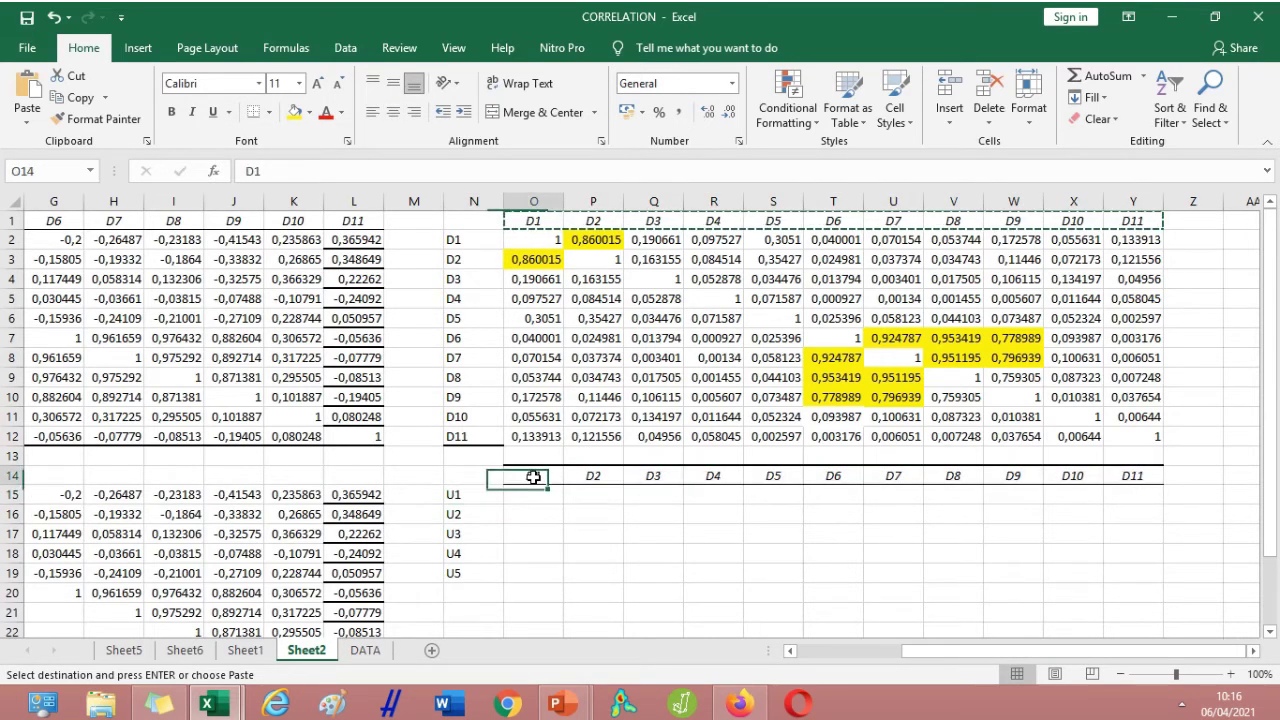
left_click(309, 112)
left_click(310, 258)
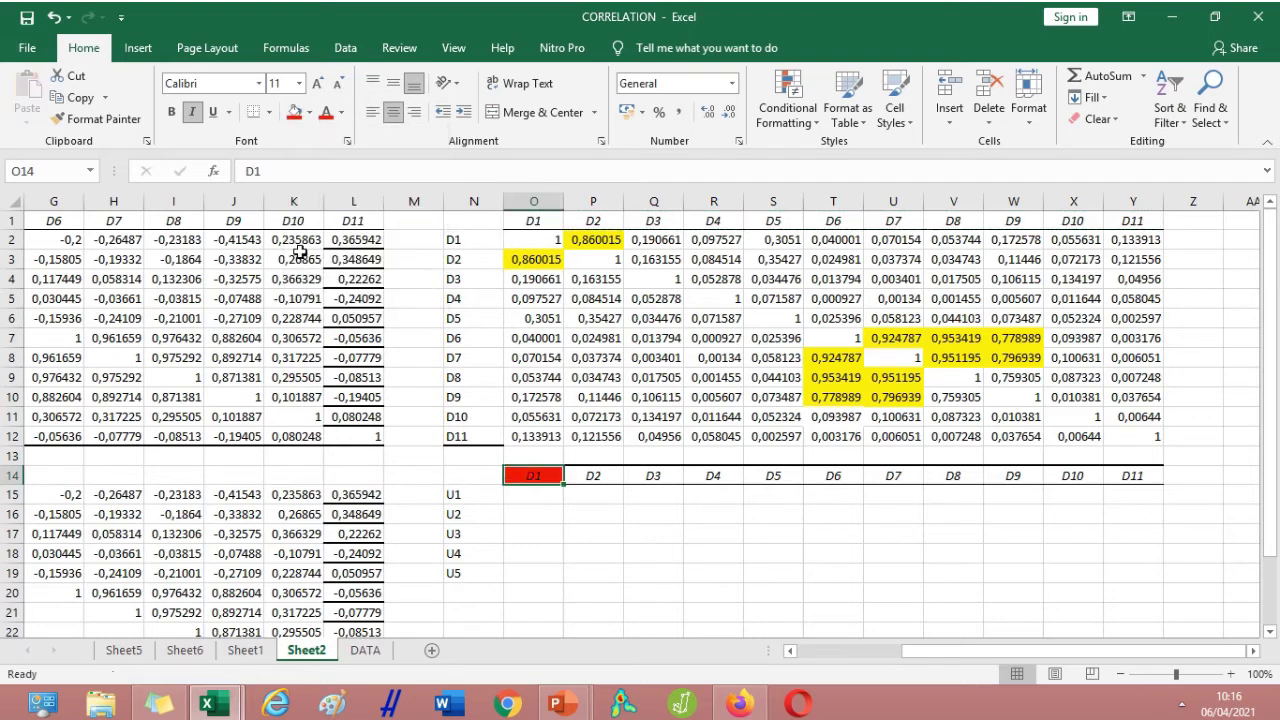
left_click(460, 494)
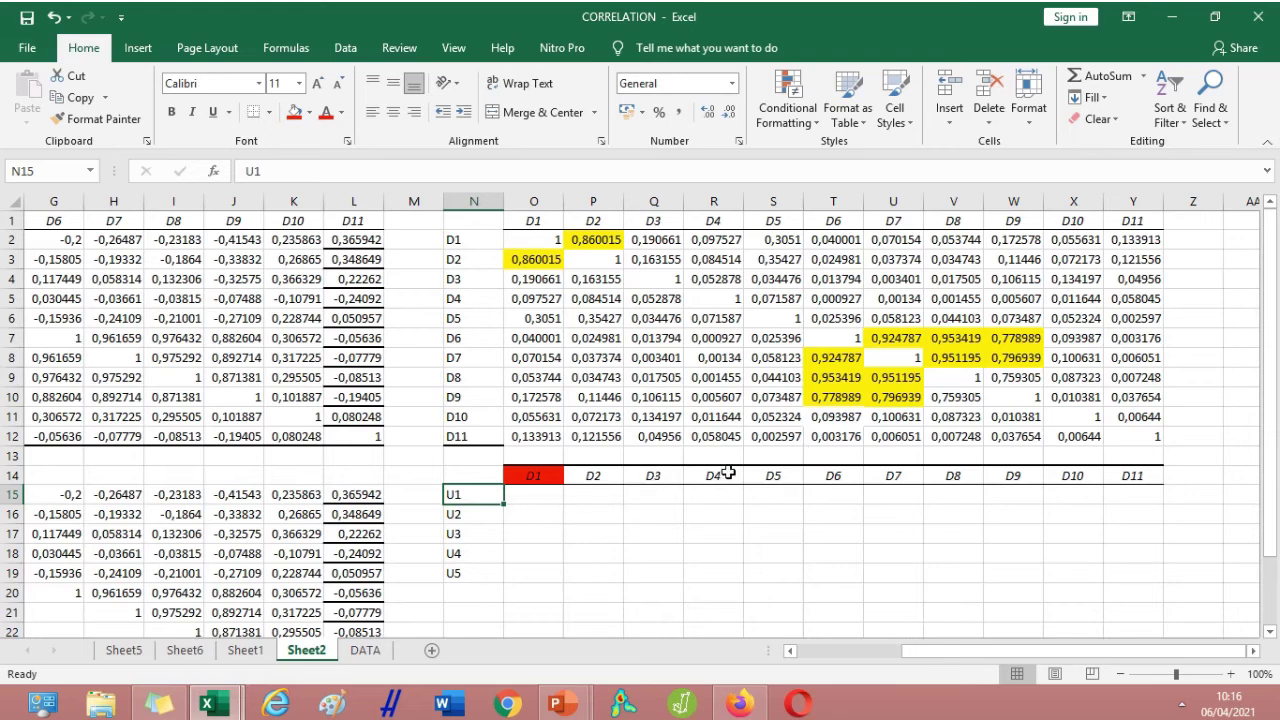
left_click(663, 477)
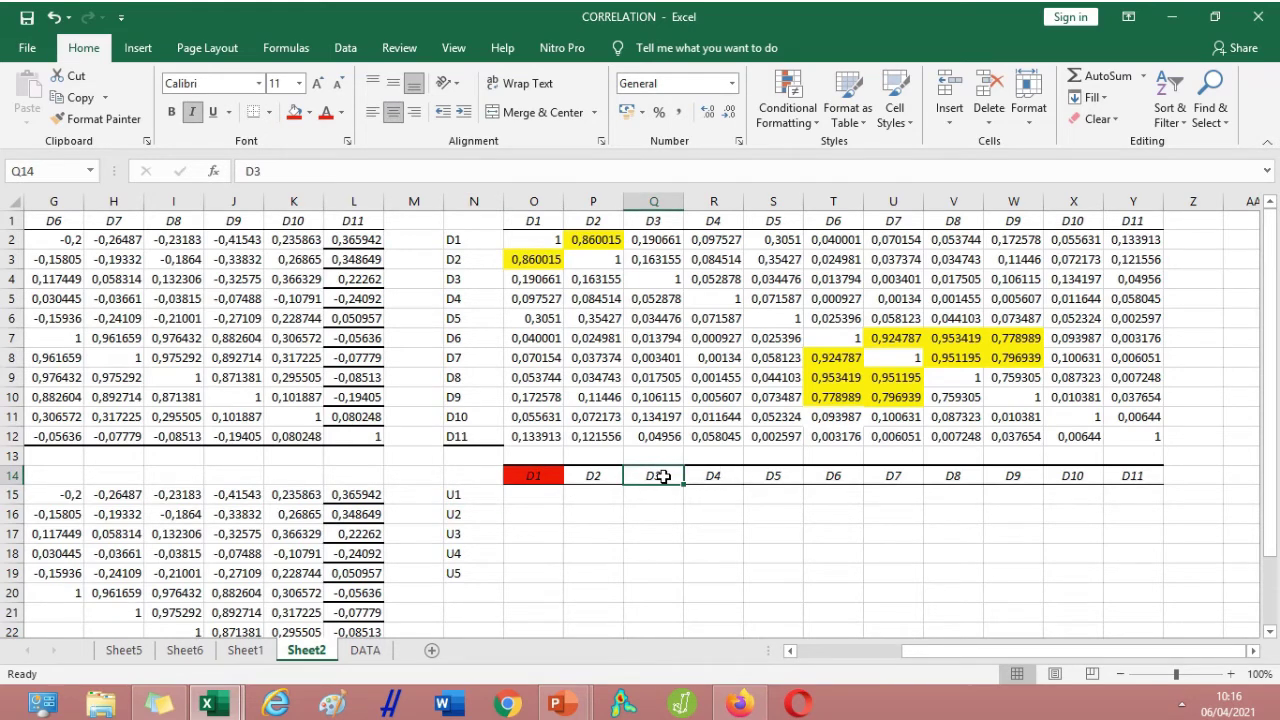
left_click(295, 112)
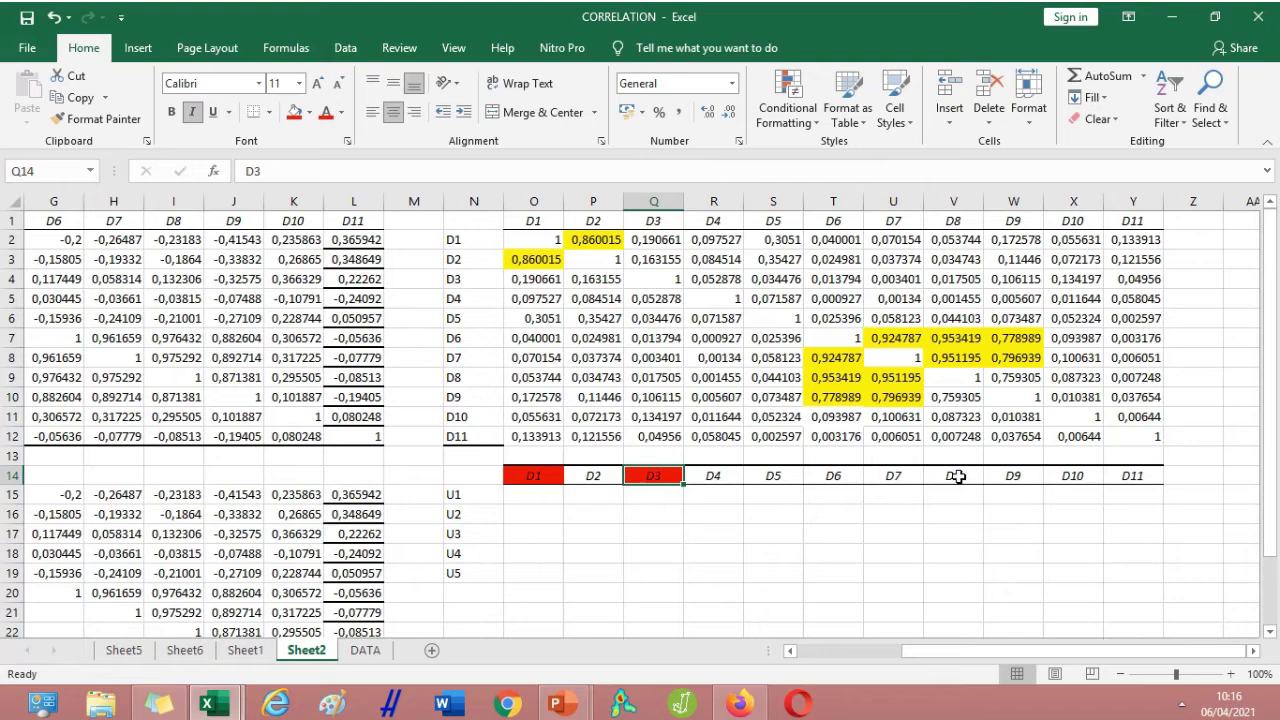
left_click(842, 480)
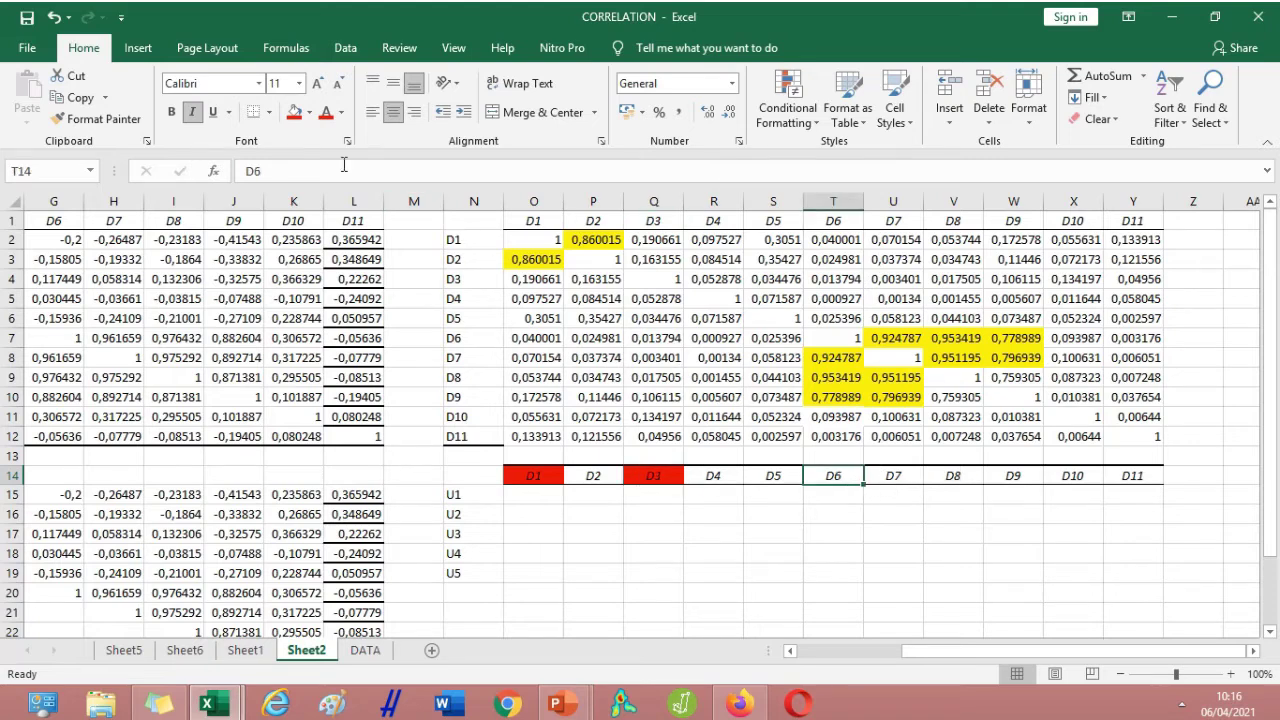
left_click(295, 112)
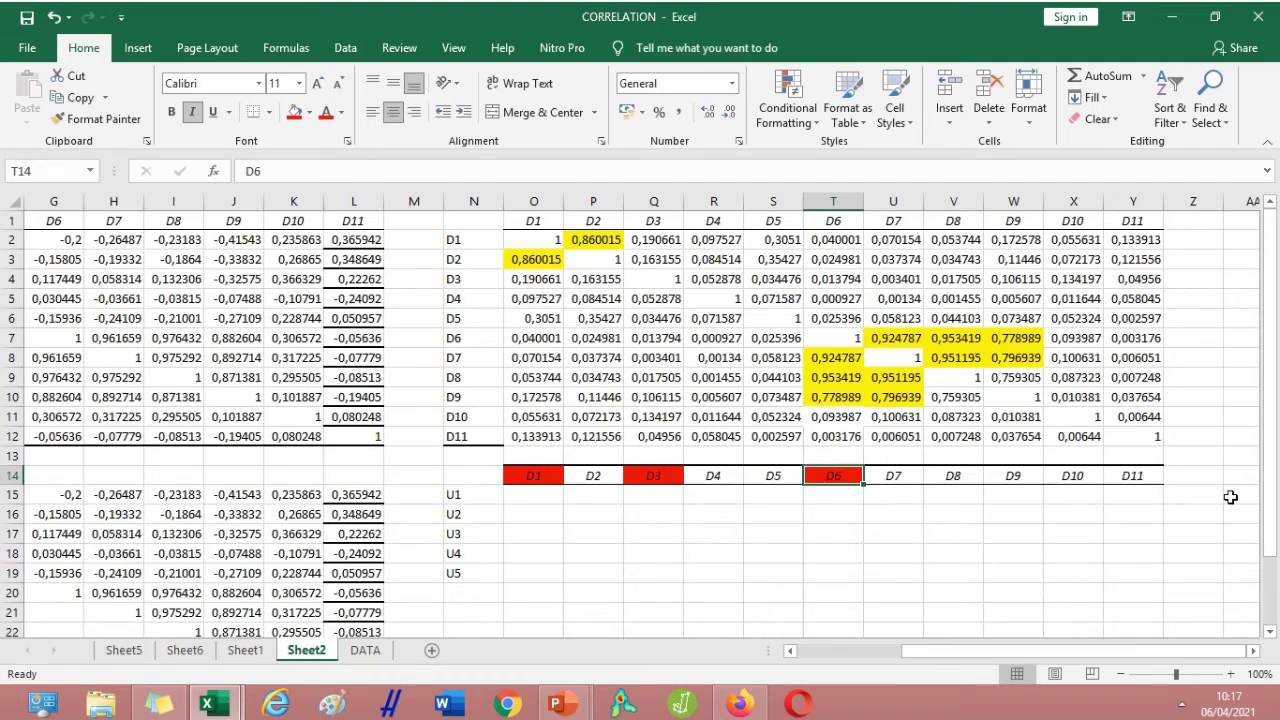
Add the header D15 in cell Z14 and fill the cell with red.
left_click(1180, 473)
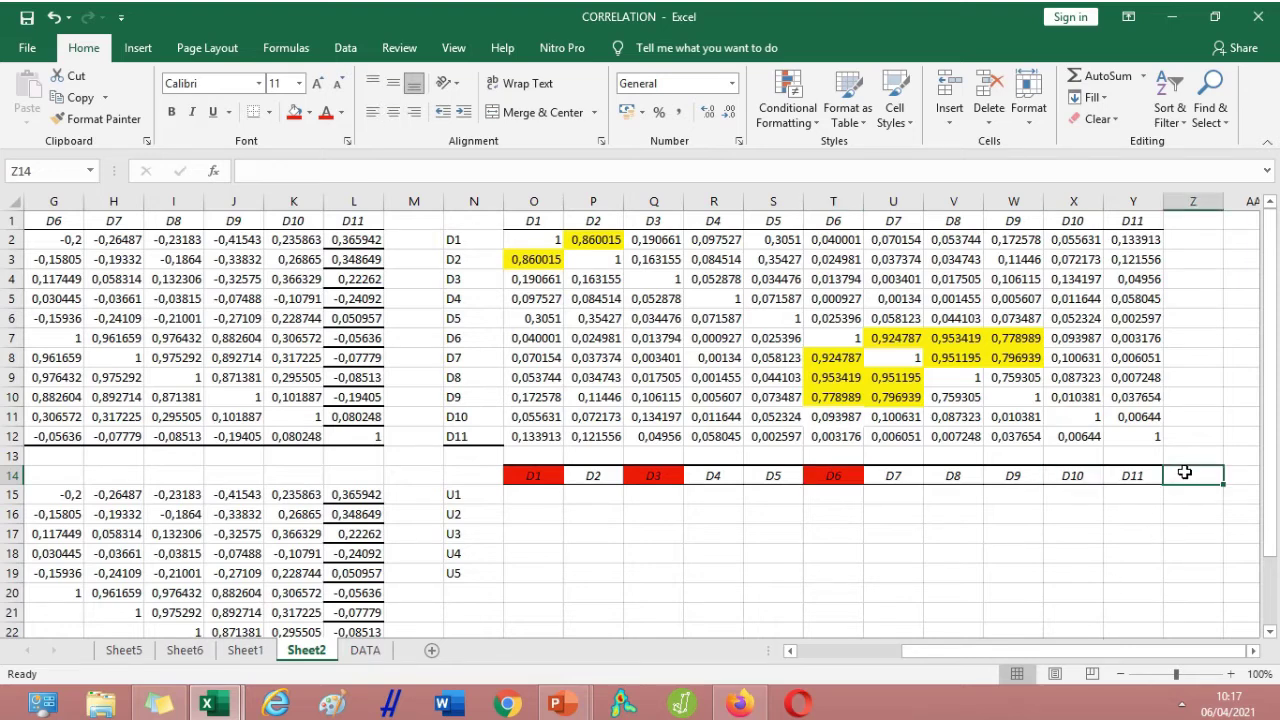
type("D1")
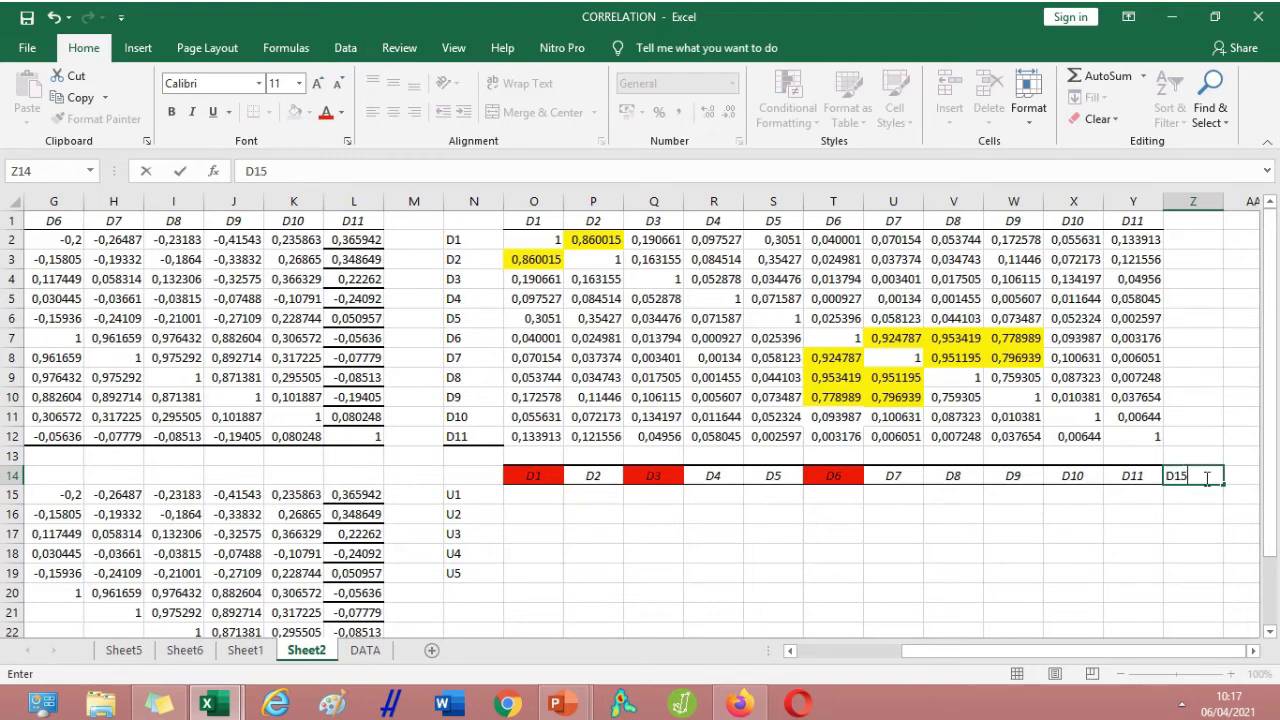
type("5")
key("Return")
left_click(1192, 475)
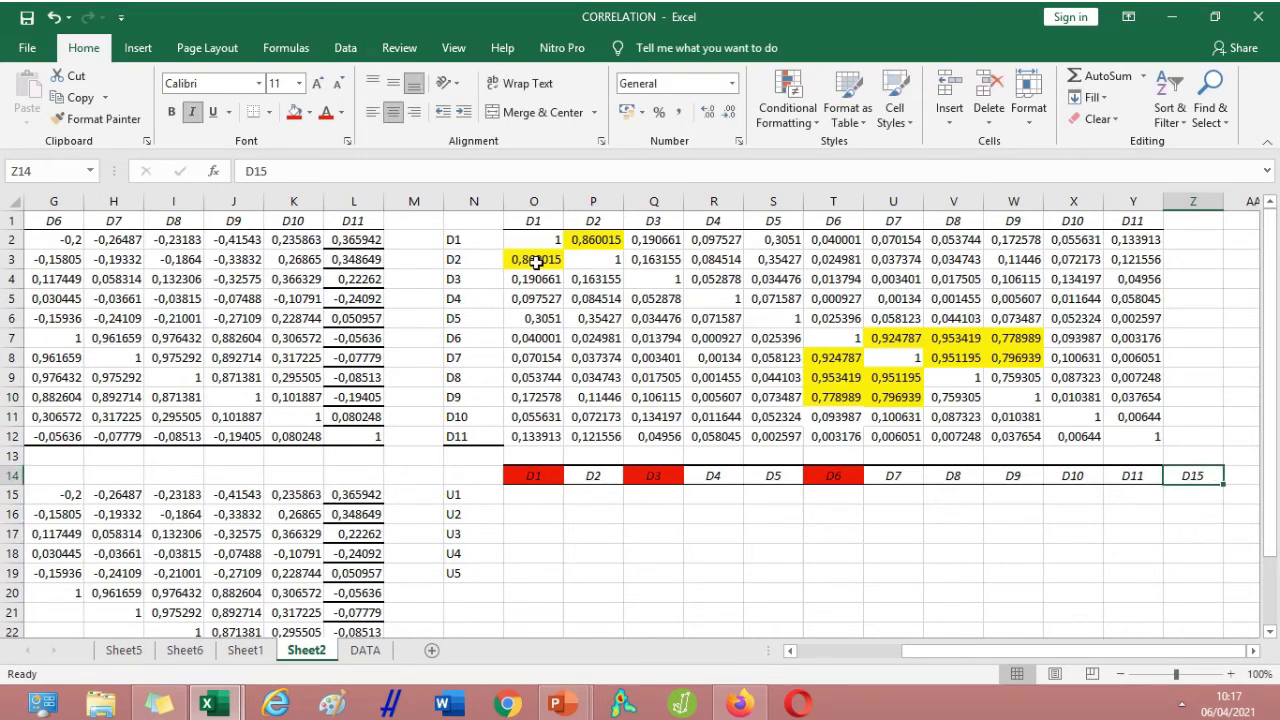
left_click(296, 111)
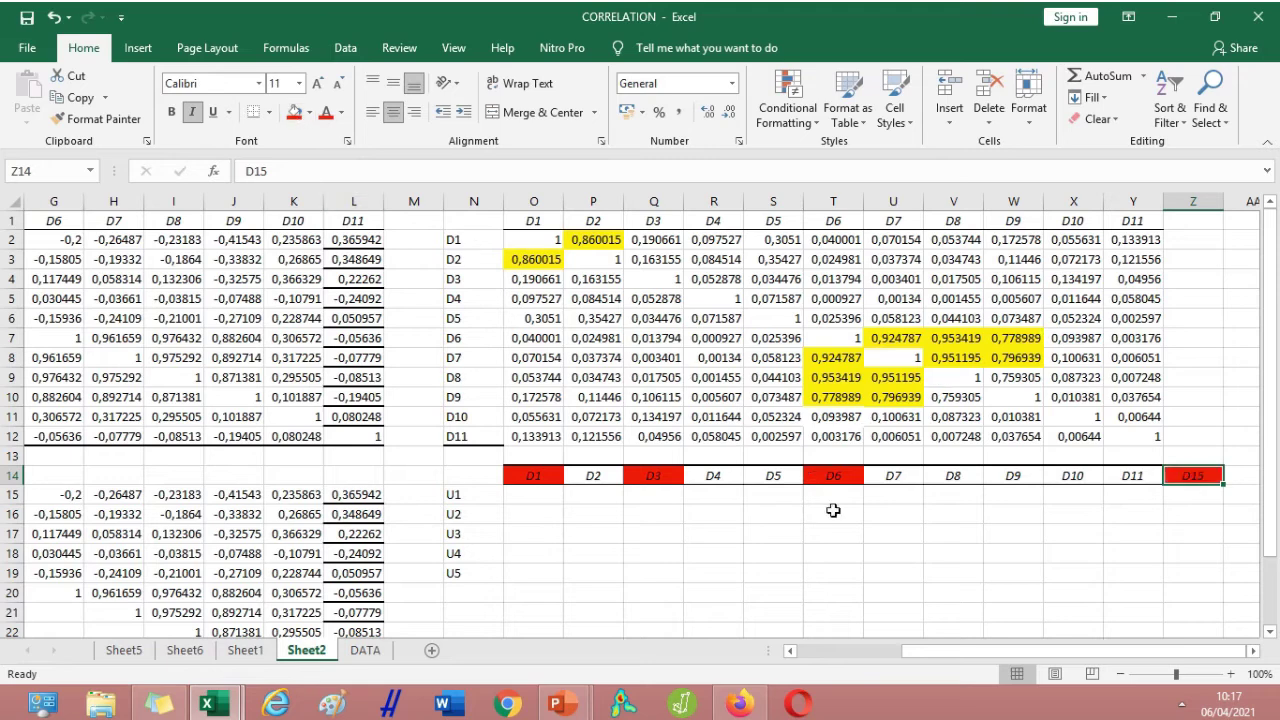
Add the header D26 in cell AA14 and fill the cell with red.
left_click_drag(998, 652, 1172, 607)
left_click(1234, 477)
type("D26")
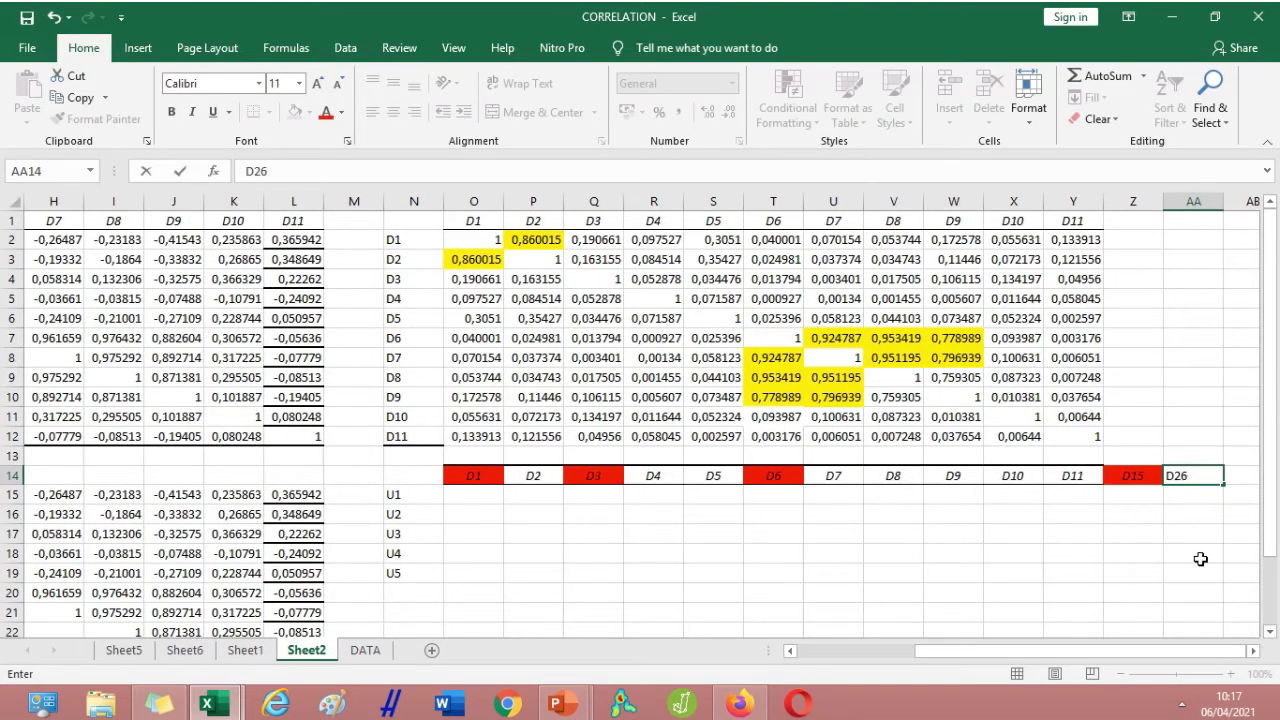
left_click(1200, 558)
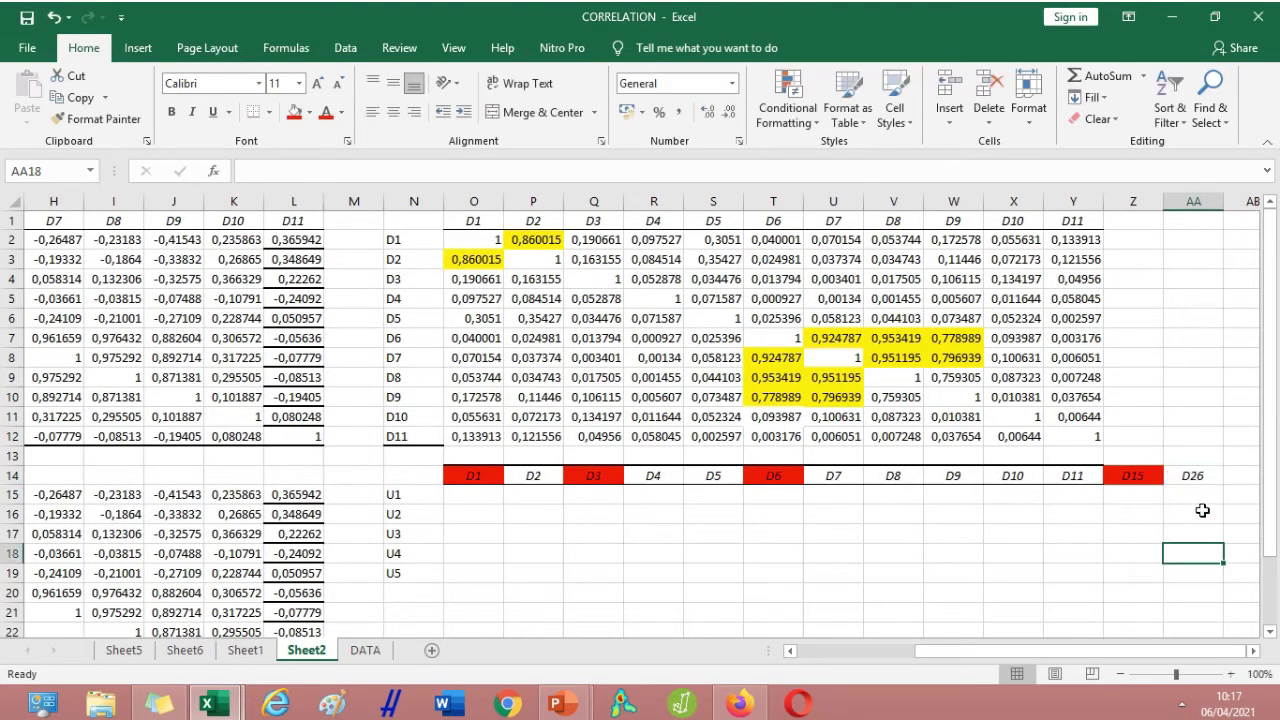
left_click(1199, 476)
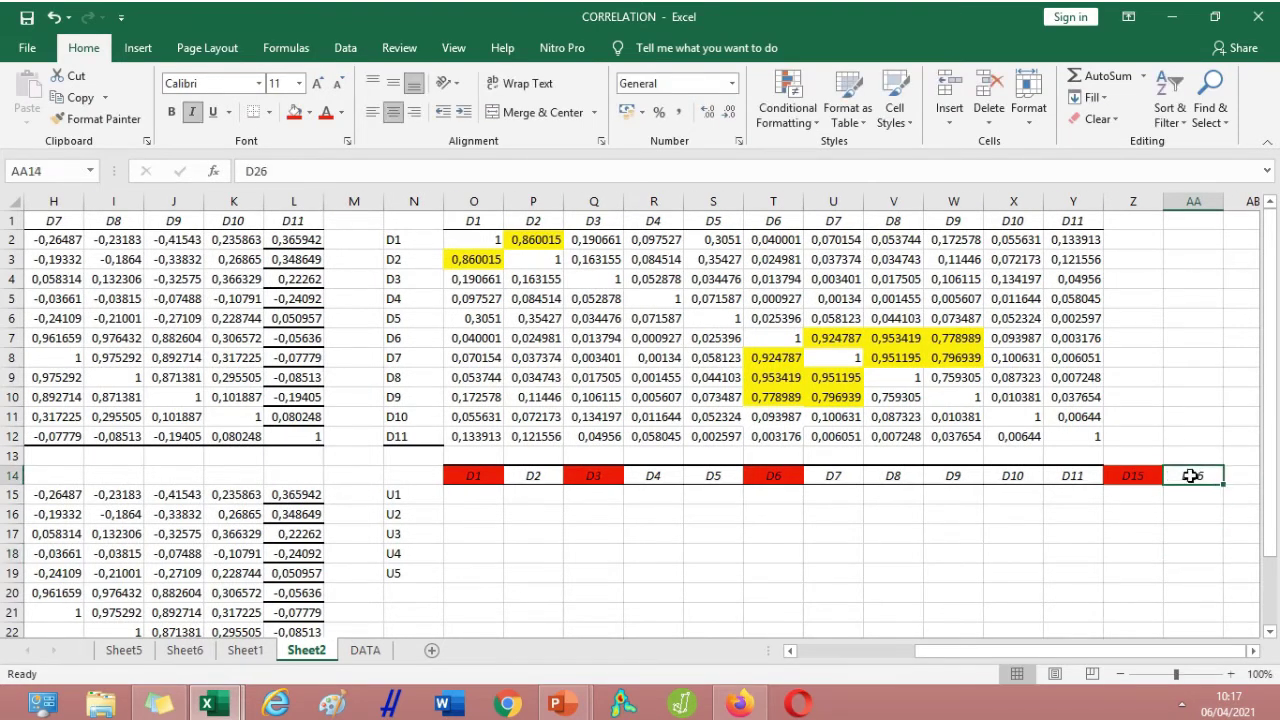
left_click(294, 112)
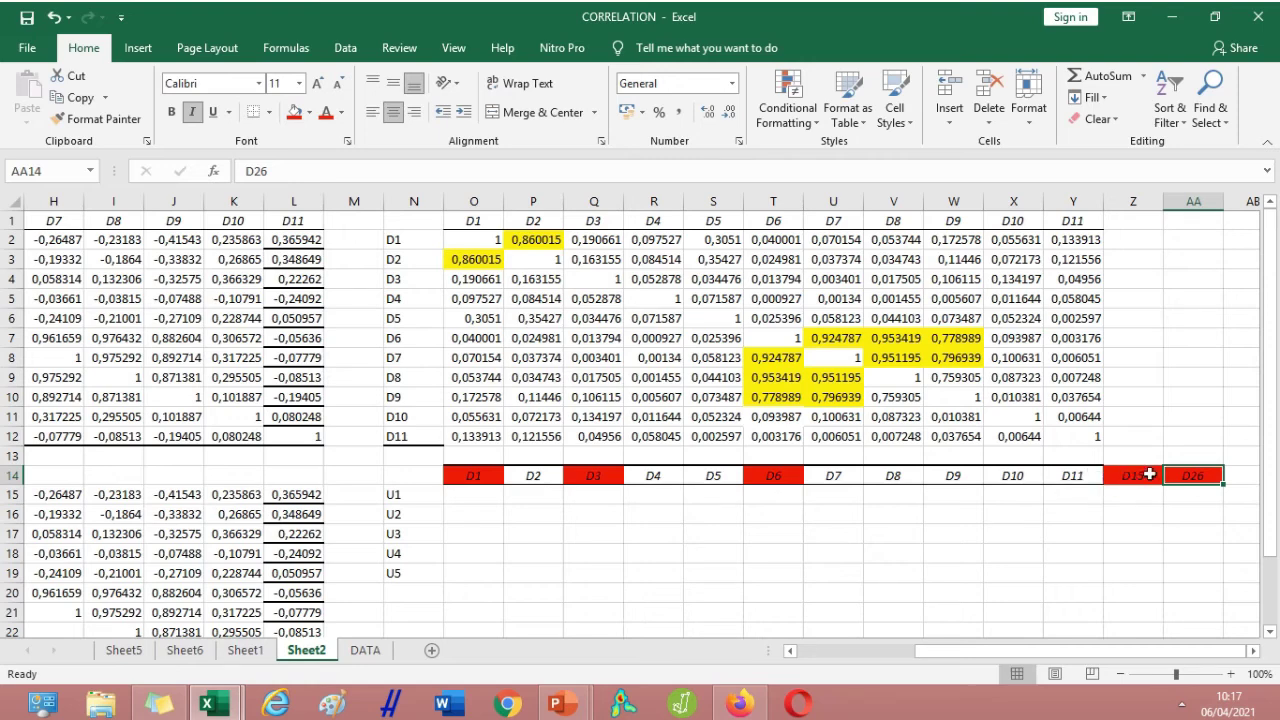
Copy the squared D1 row O2:Y2 into the U1 row starting at O15.
scroll(955, 574, "down", 2)
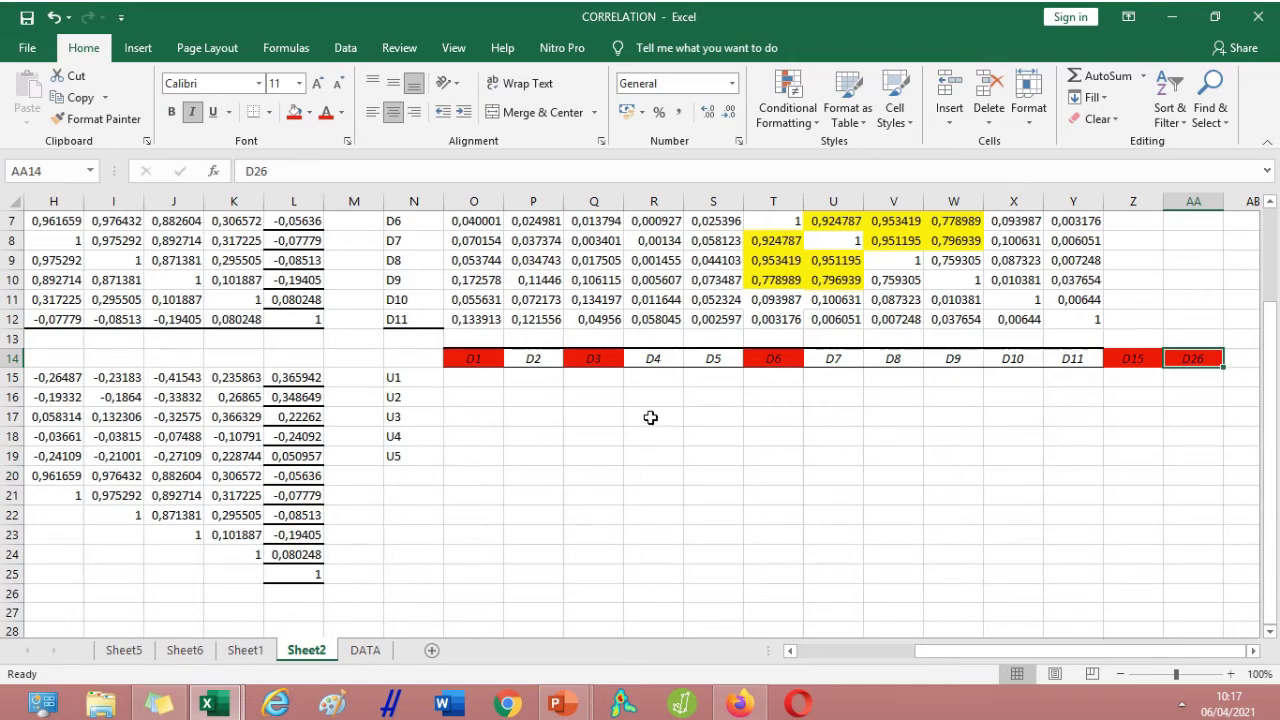
scroll(537, 417, "up", 2)
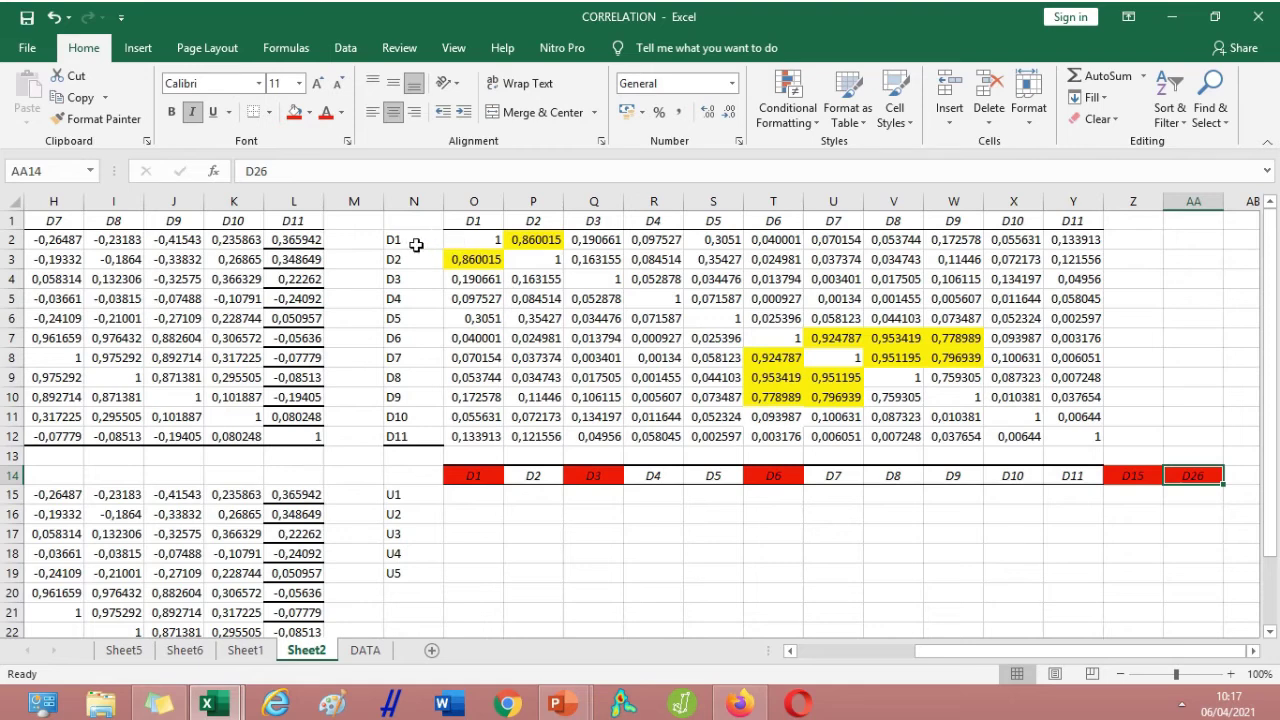
left_click_drag(487, 237, 1068, 234)
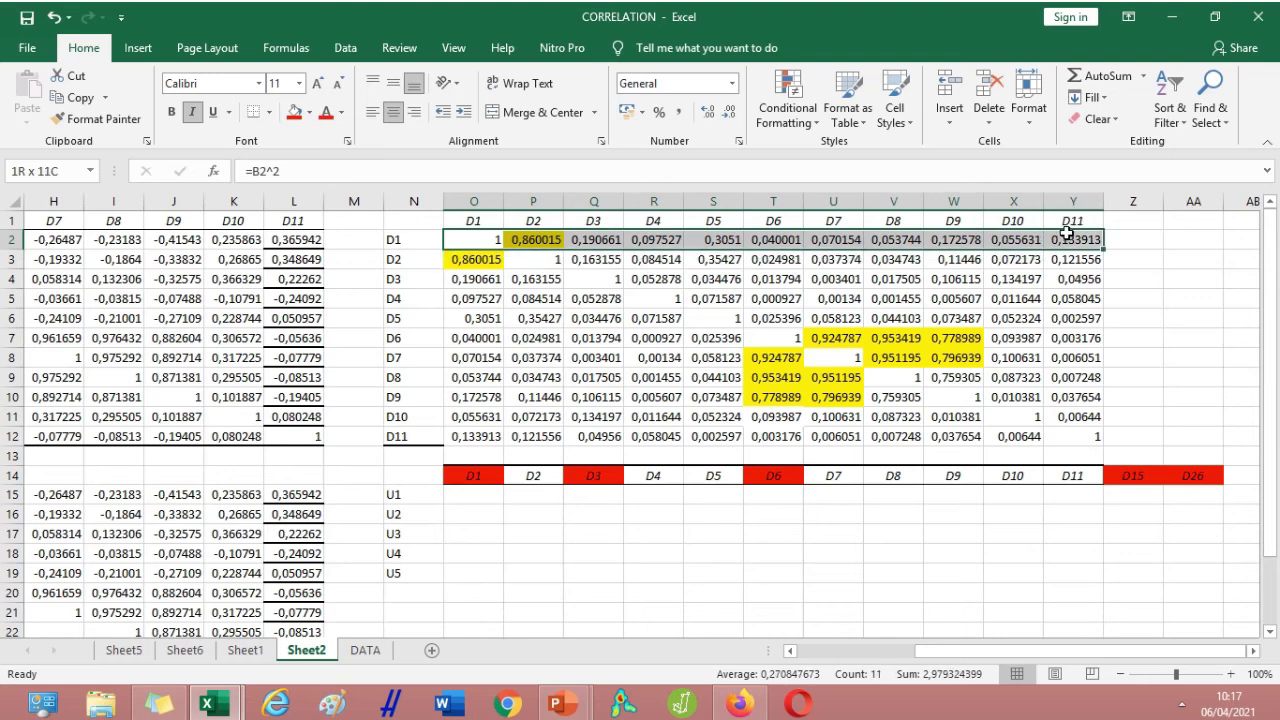
left_click(80, 97)
left_click(465, 496)
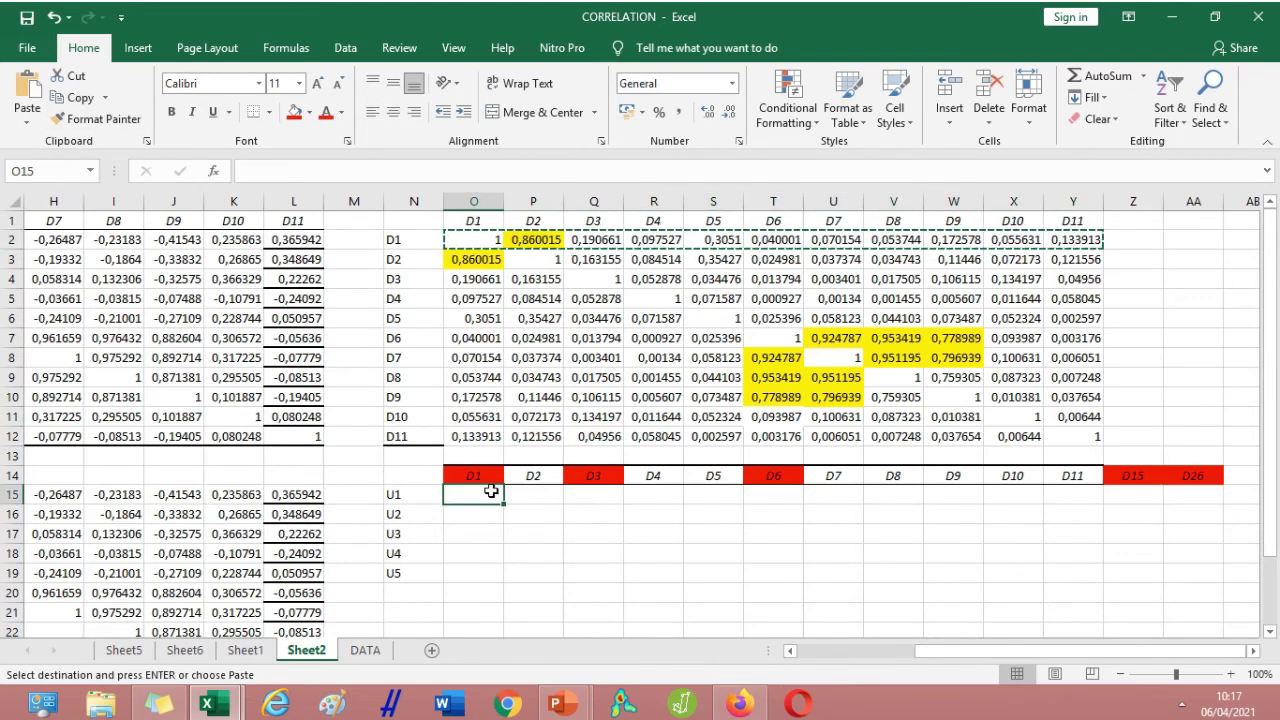
key("ctrl+v")
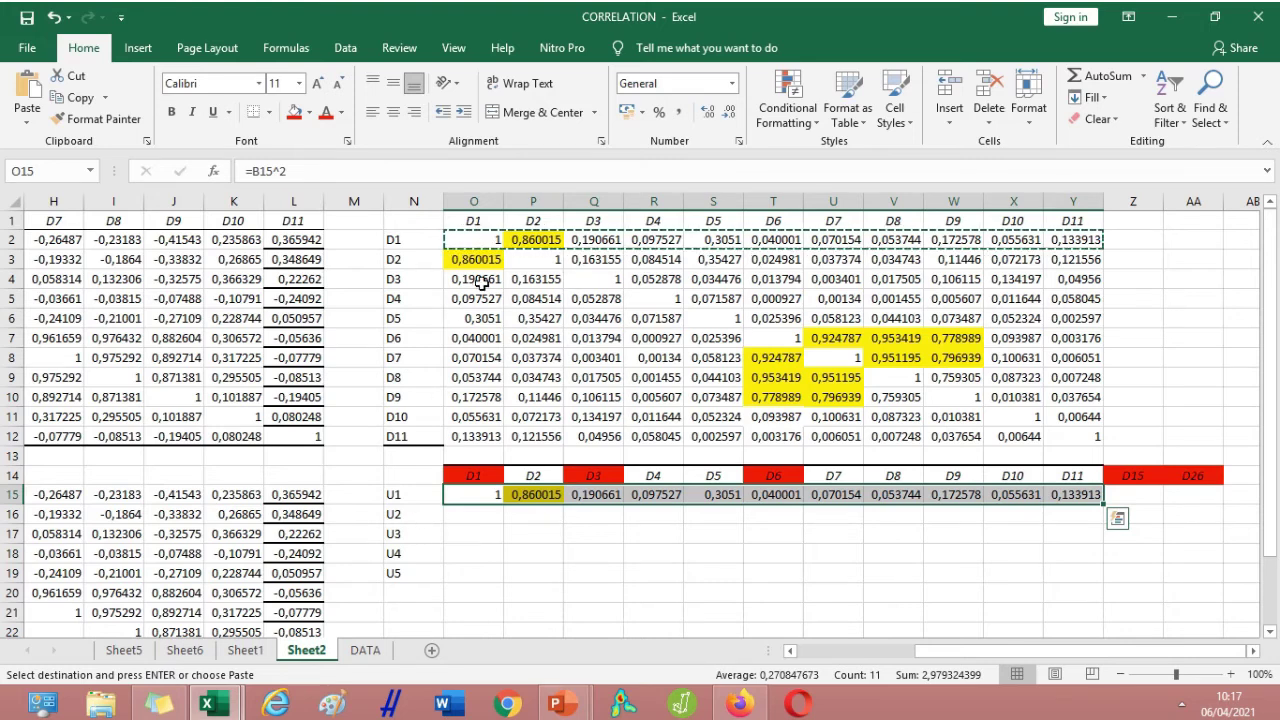
Try to copy the squared D3 row O4:Y4 into the U2 row starting at O16.
left_click_drag(475, 283, 1047, 272)
key("ctrl+c")
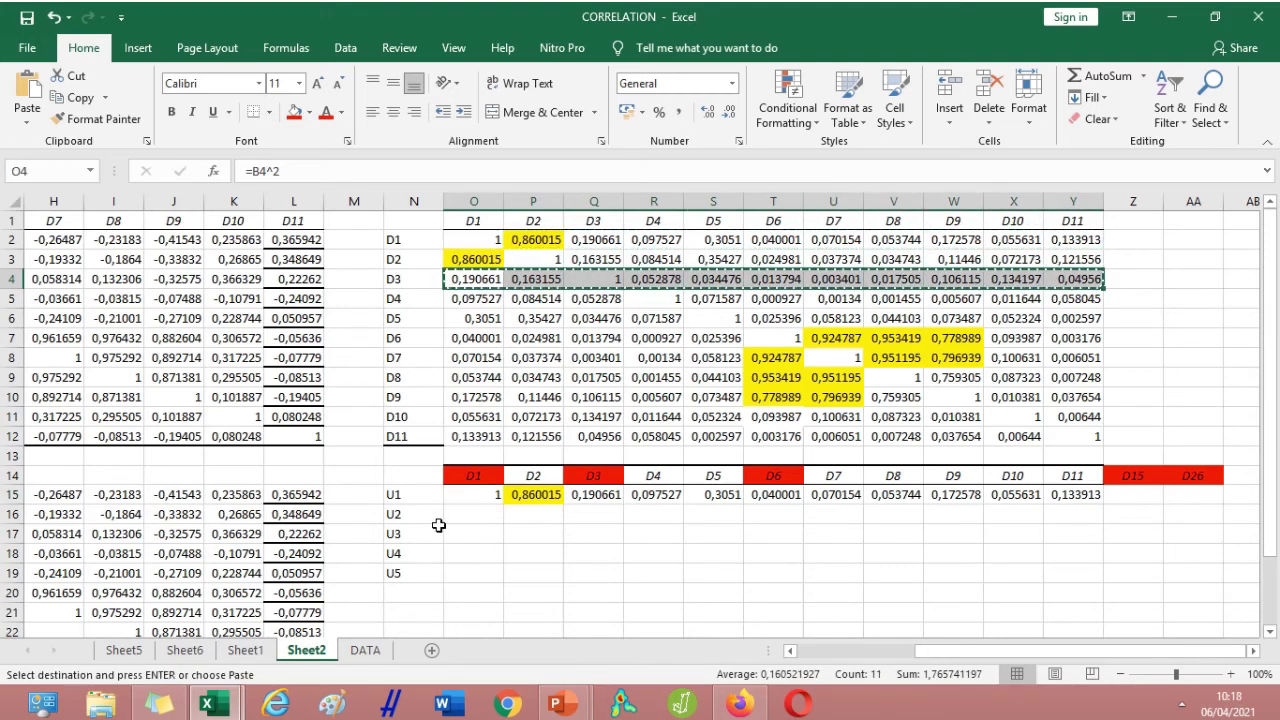
left_click(483, 514)
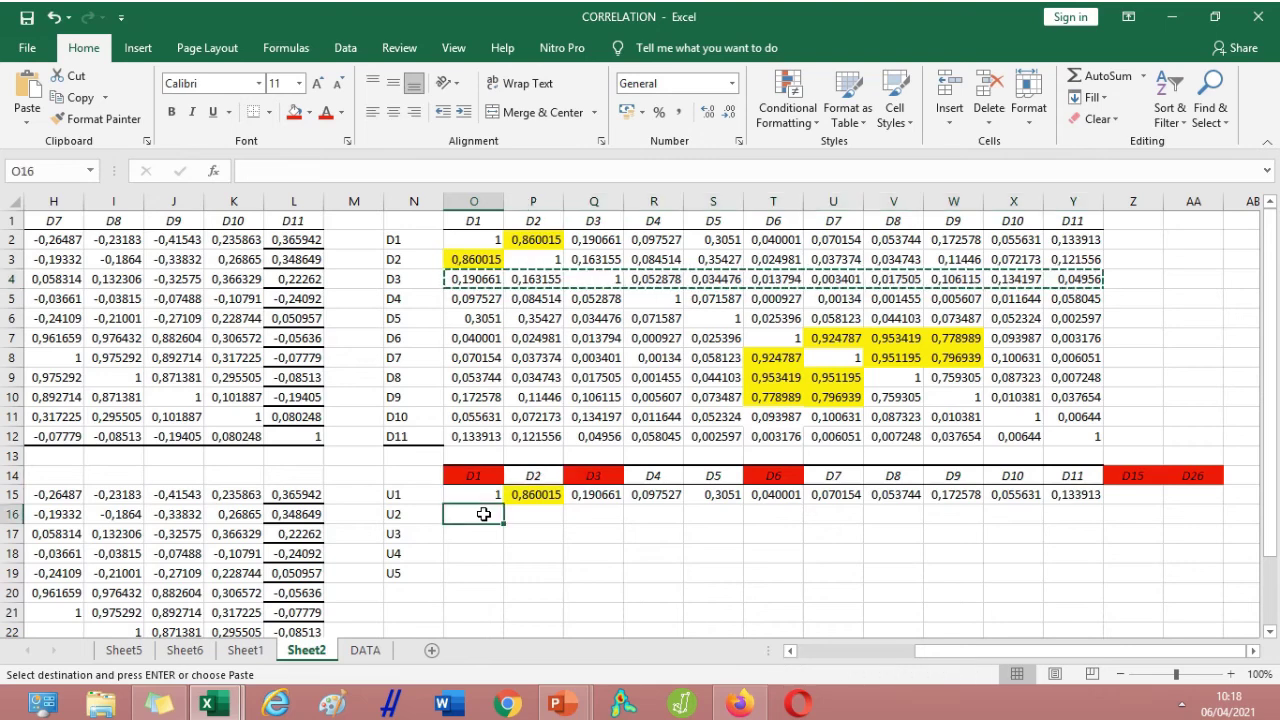
key("ctrl+v")
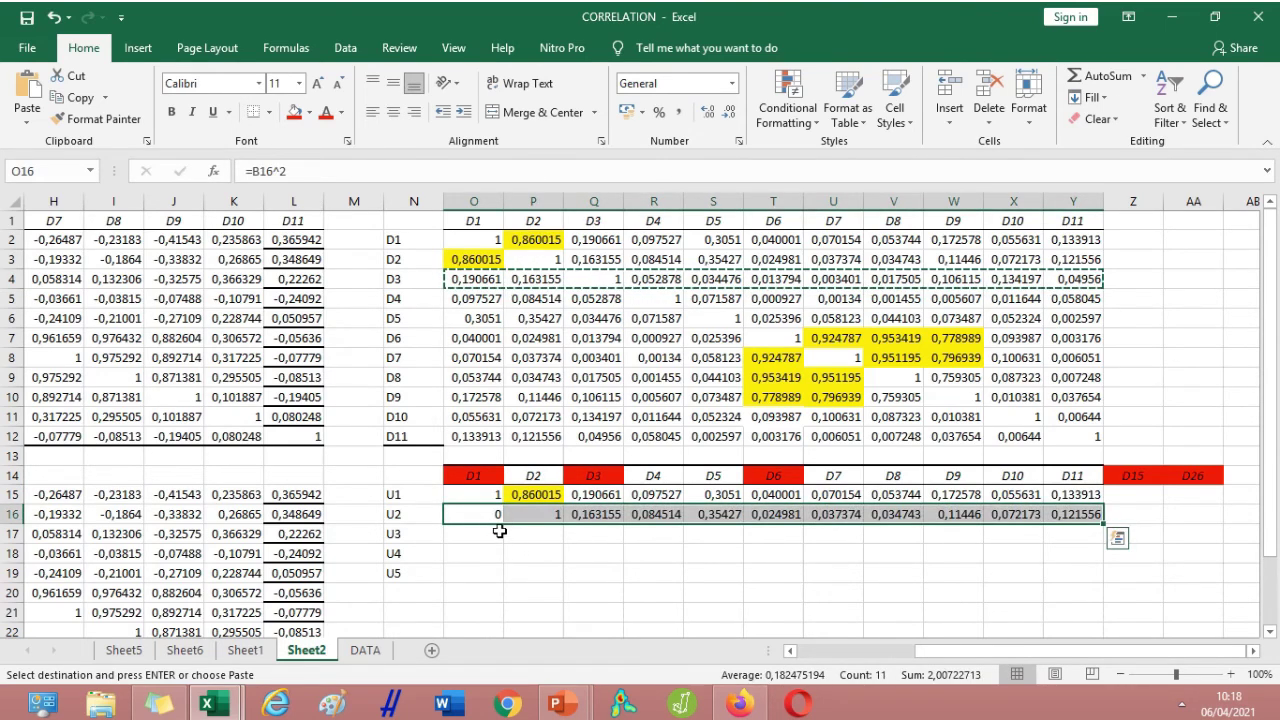
key("Delete")
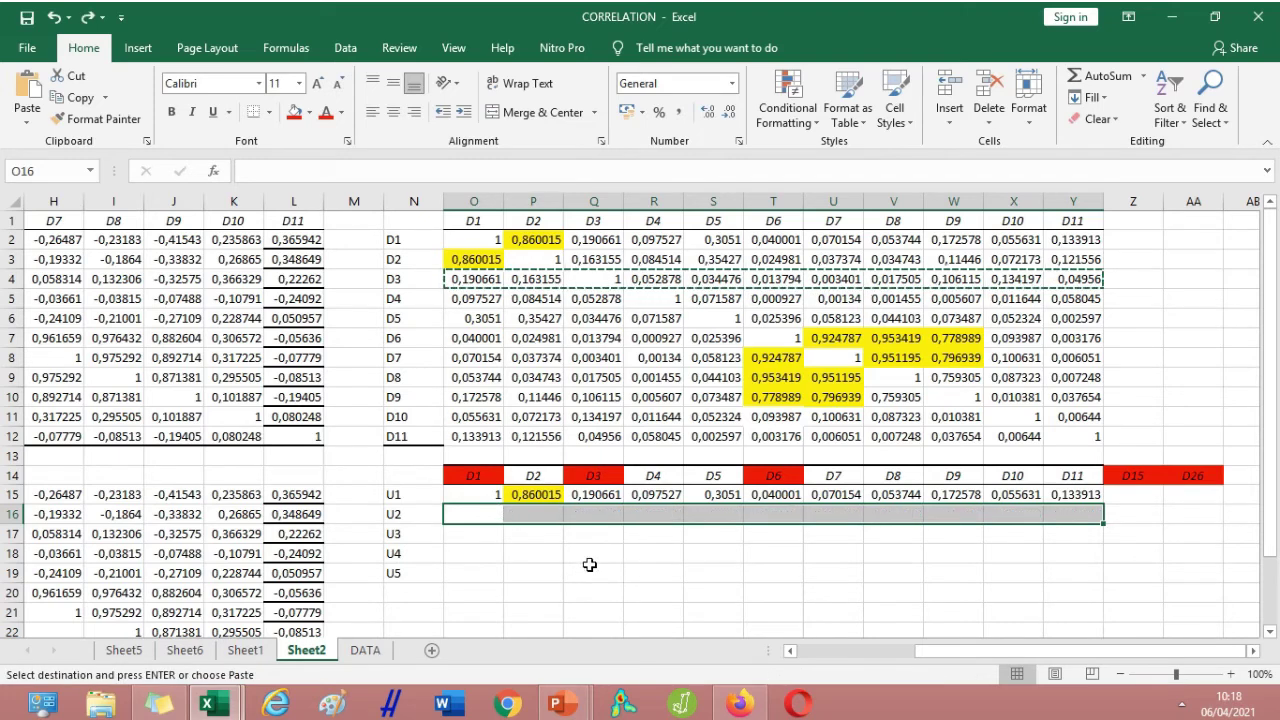
left_click(816, 568)
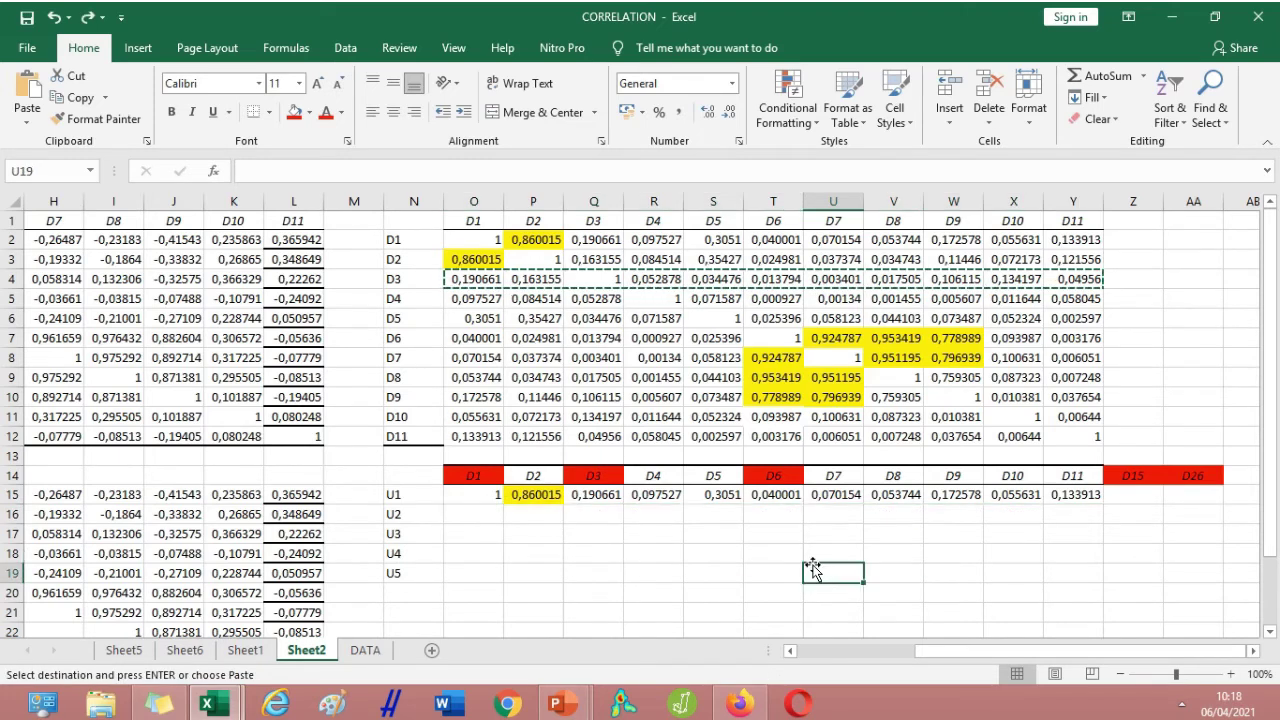